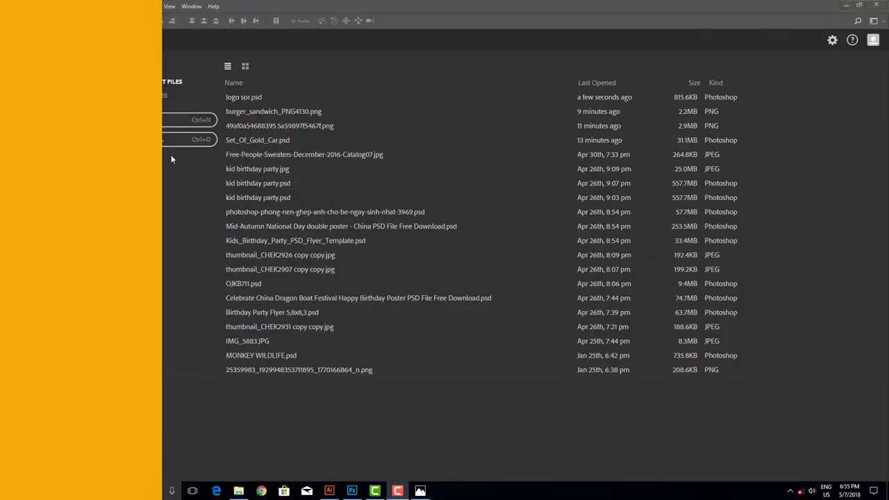
- Create a new white CMYK document 15 × 17 cm at 300 ppi, measured in centimeters
left_click(182, 120)
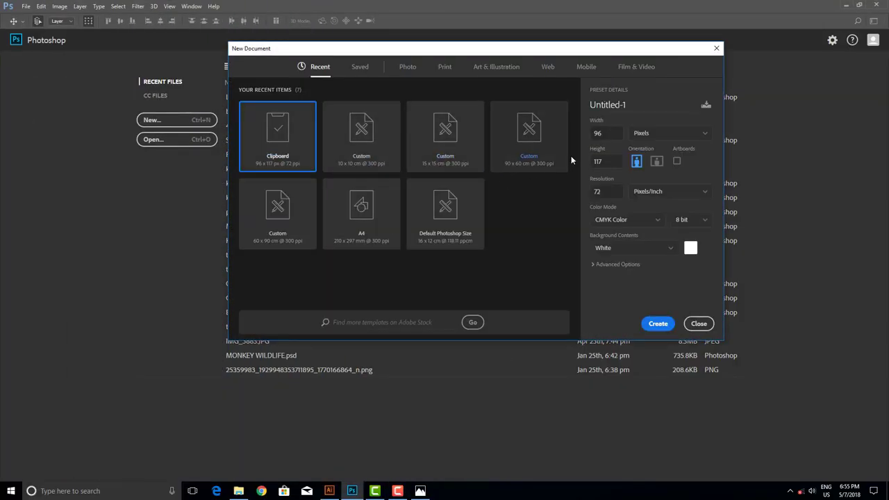
left_click(639, 132)
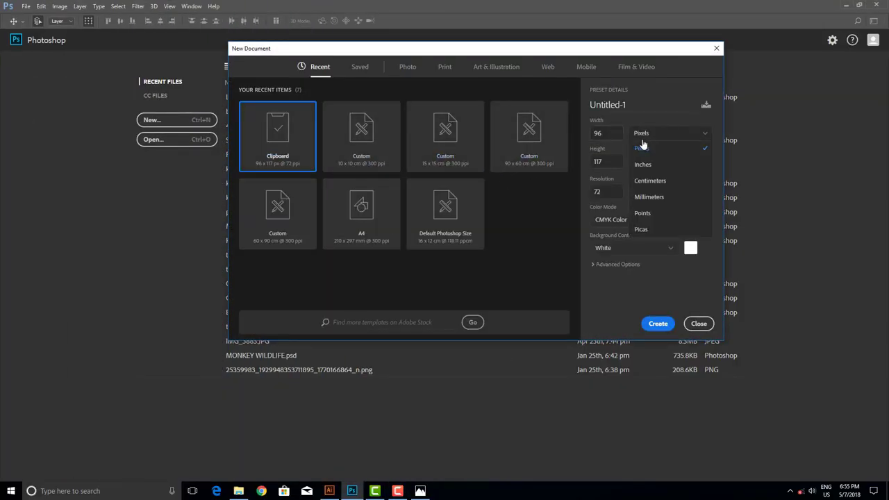
left_click(649, 180)
type("15")
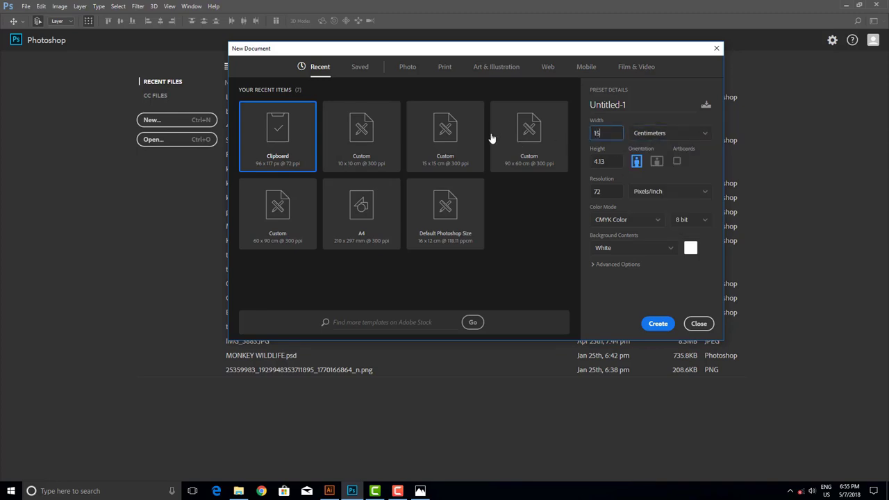
key("Tab")
left_click(648, 324)
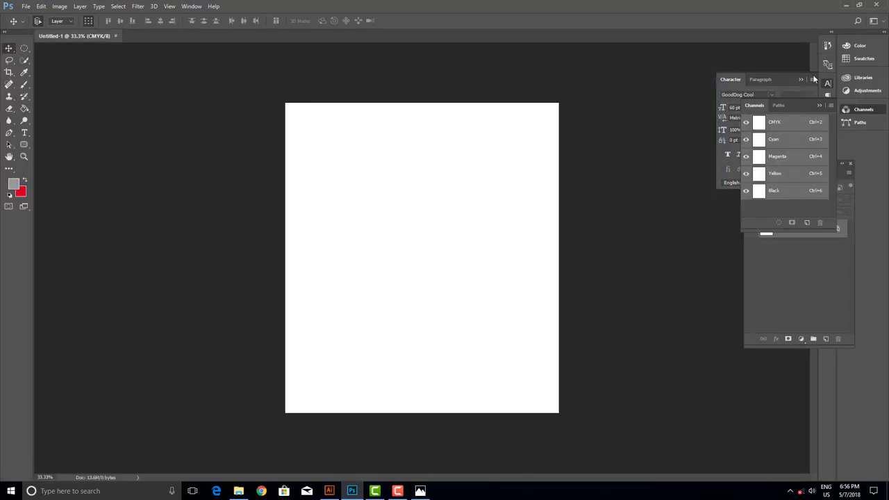
- Add a Gradient Fill layer and set the gradient's left colour stop to bright red
left_click(821, 111)
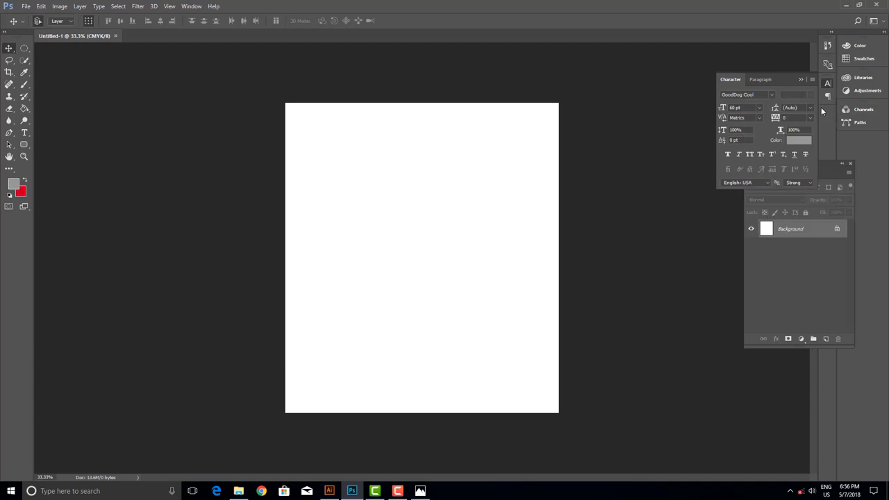
left_click(800, 339)
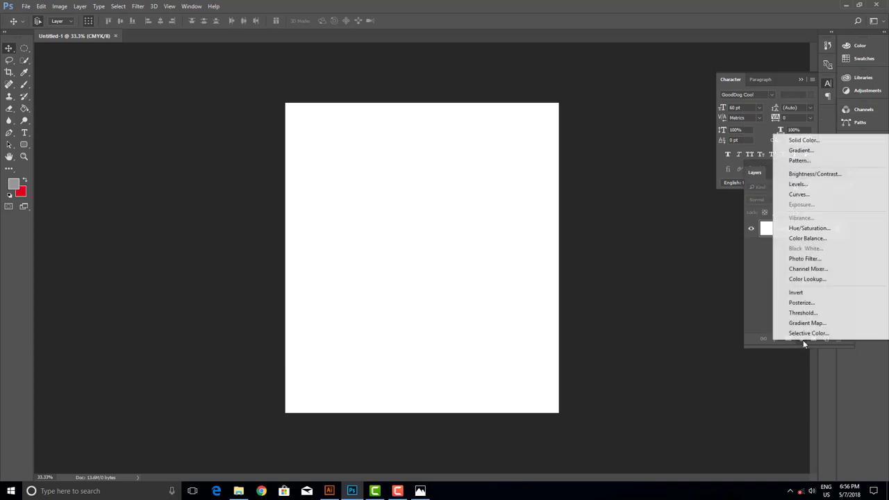
left_click(800, 150)
left_click(550, 125)
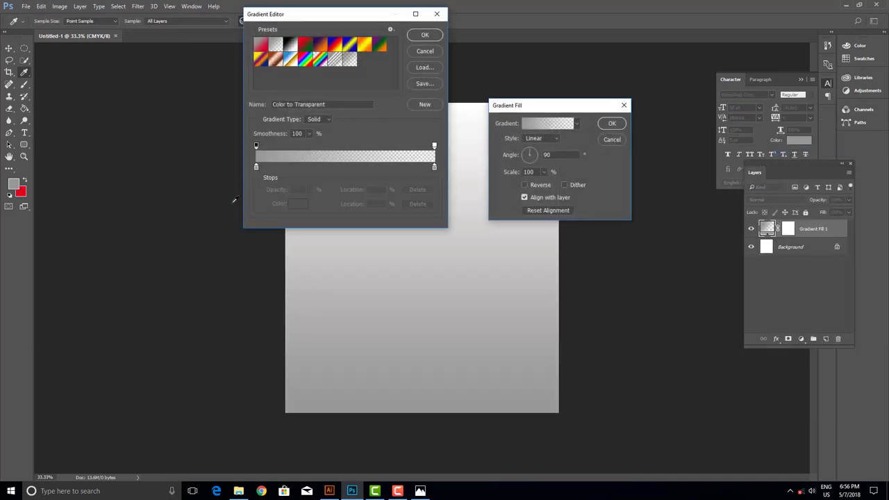
left_click(256, 167)
left_click(298, 204)
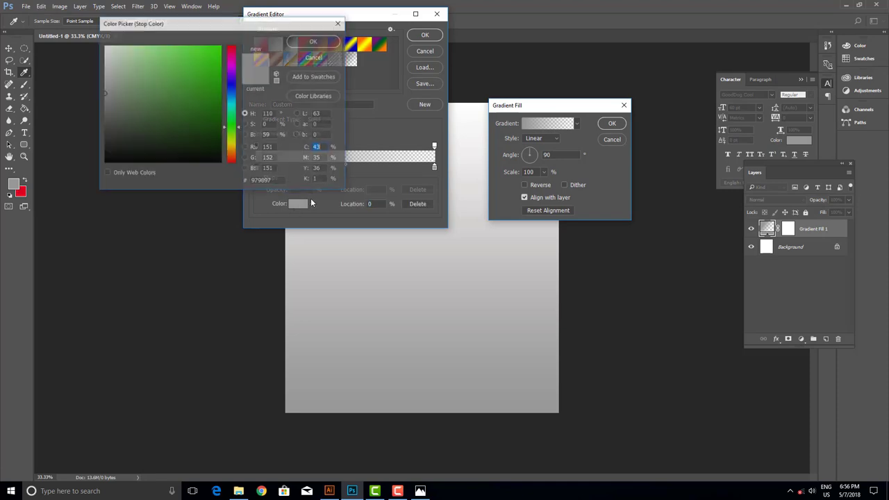
left_click(222, 47)
left_click(314, 41)
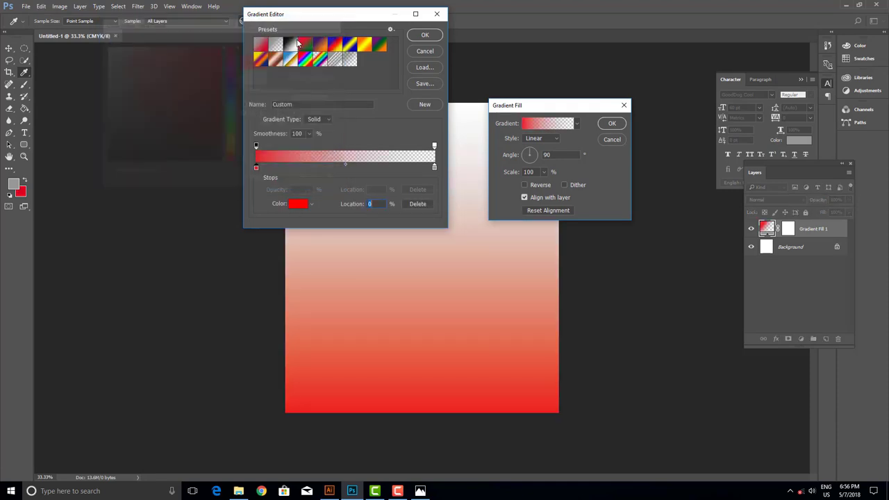
- Make the gradient's right end fully opaque and set its colour stop to a darker red
left_click(434, 146)
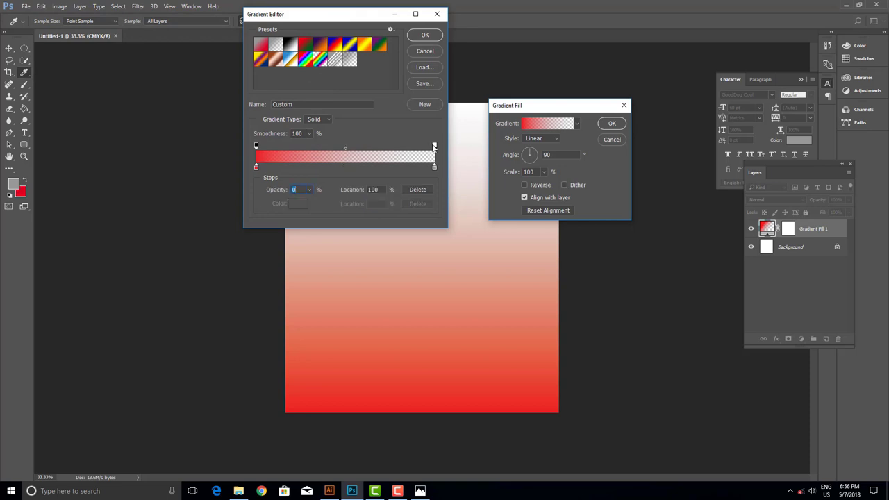
left_click_drag(310, 200, 351, 202)
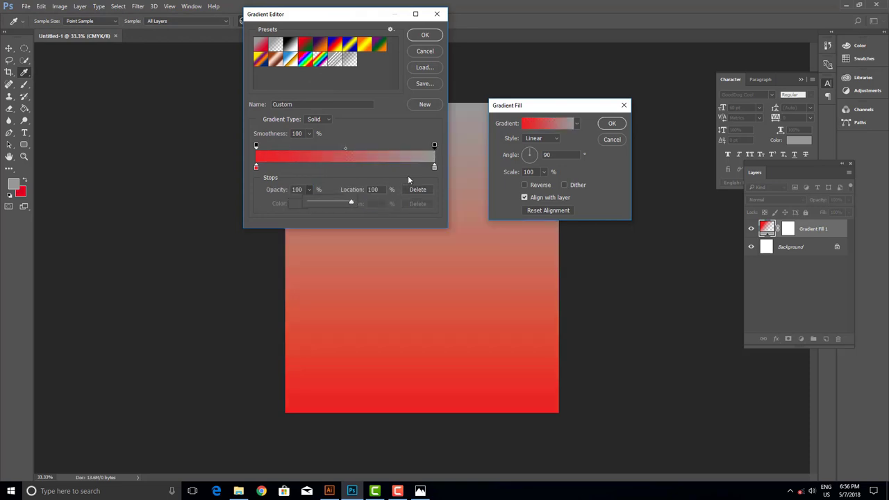
left_click(433, 167)
left_click(297, 204)
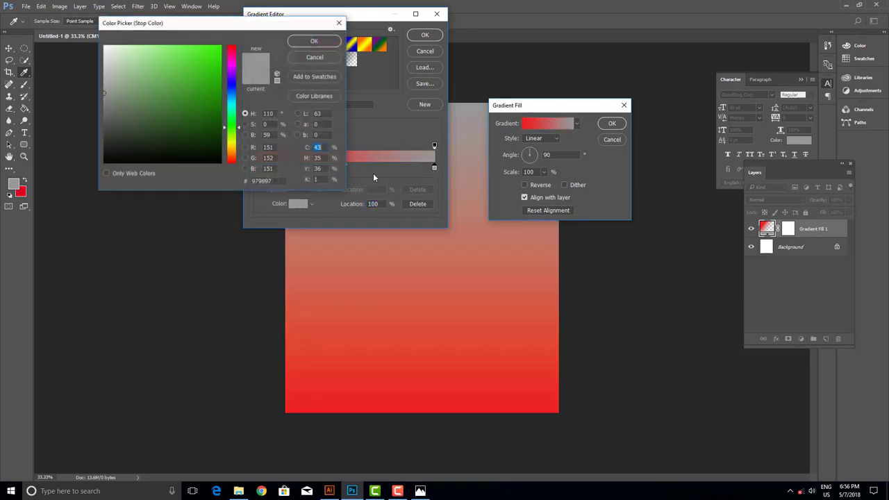
left_click(206, 57)
left_click_drag(231, 124, 219, 37)
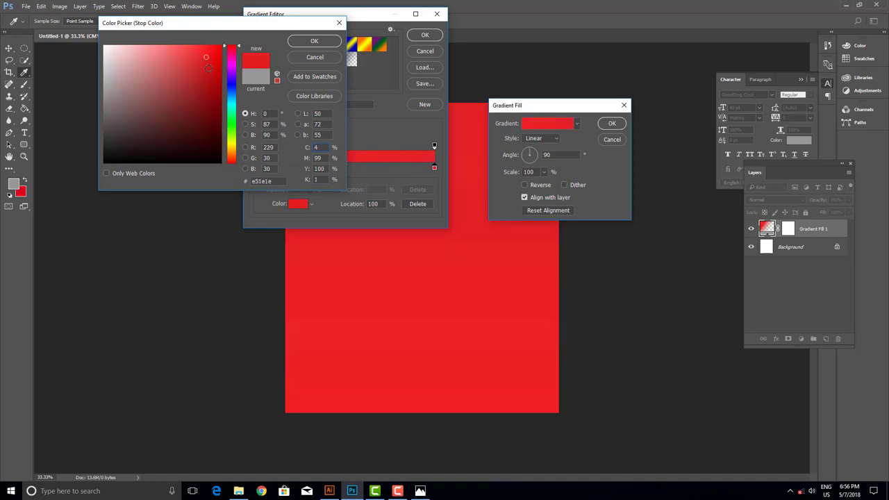
left_click(208, 68)
left_click(314, 41)
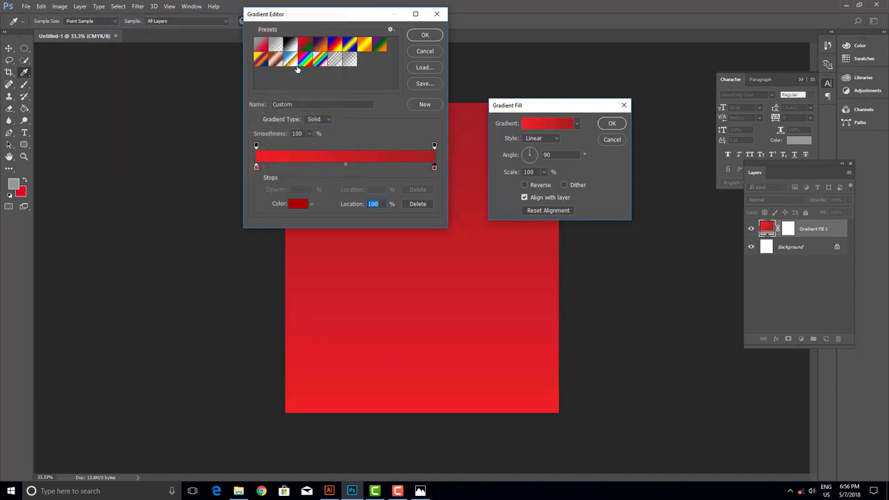
left_click(425, 35)
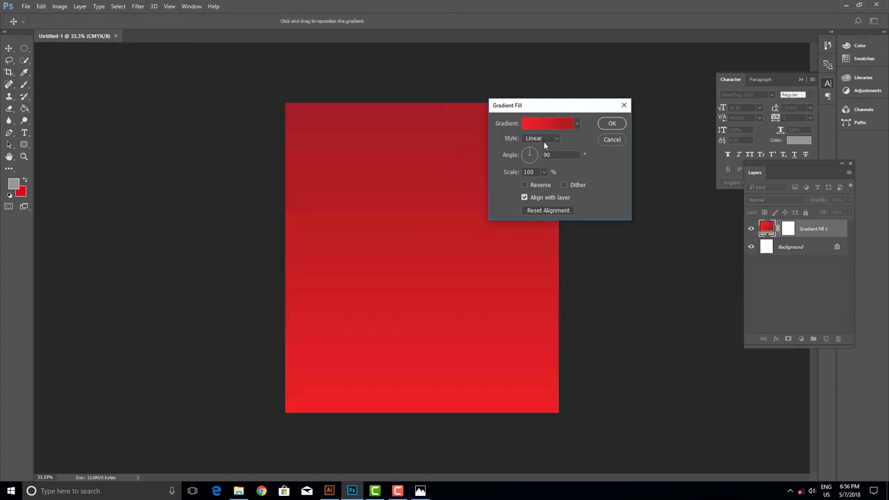
- Switch the gradient style to Radial, move the dark red stop inward, and apply the fill
left_click(543, 139)
left_click(530, 154)
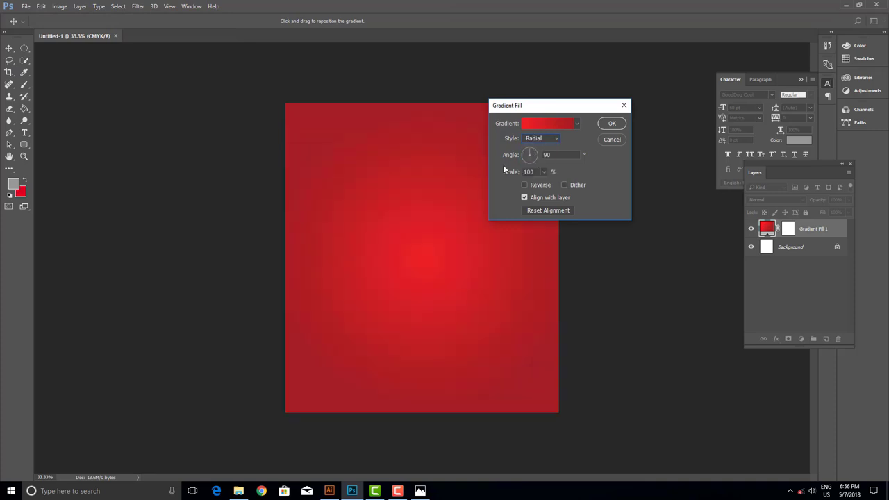
left_click(541, 125)
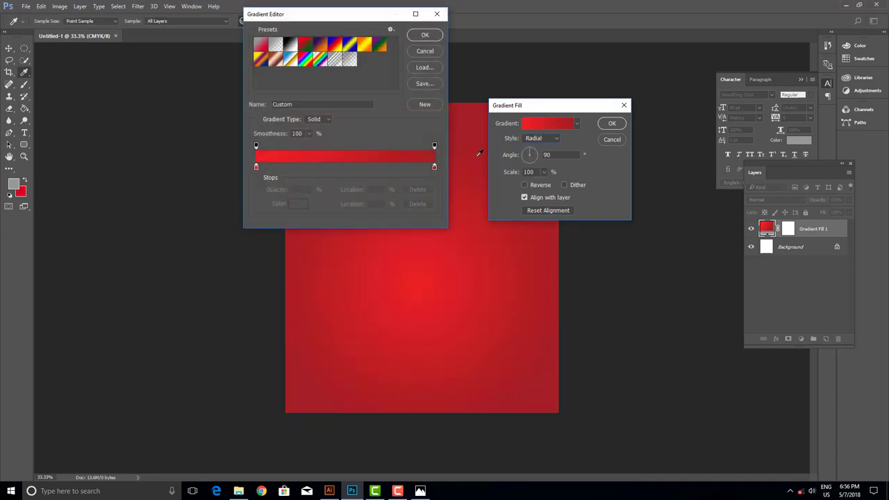
left_click_drag(434, 168, 417, 167)
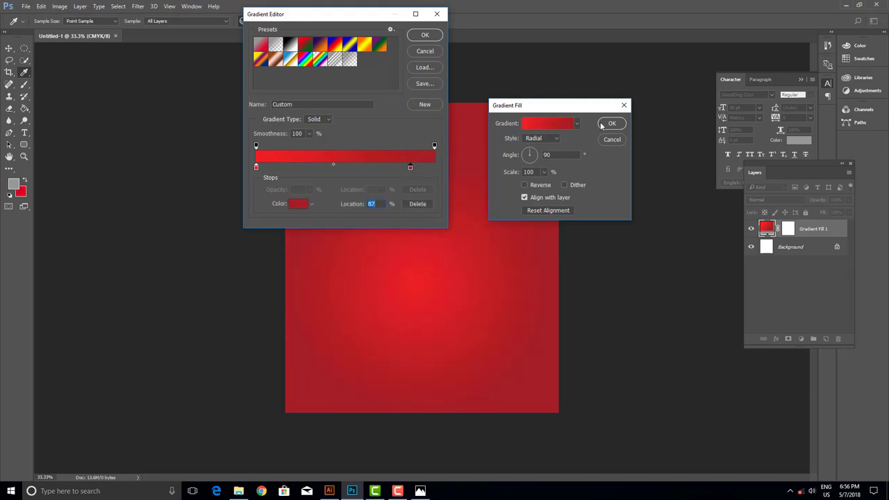
left_click(425, 36)
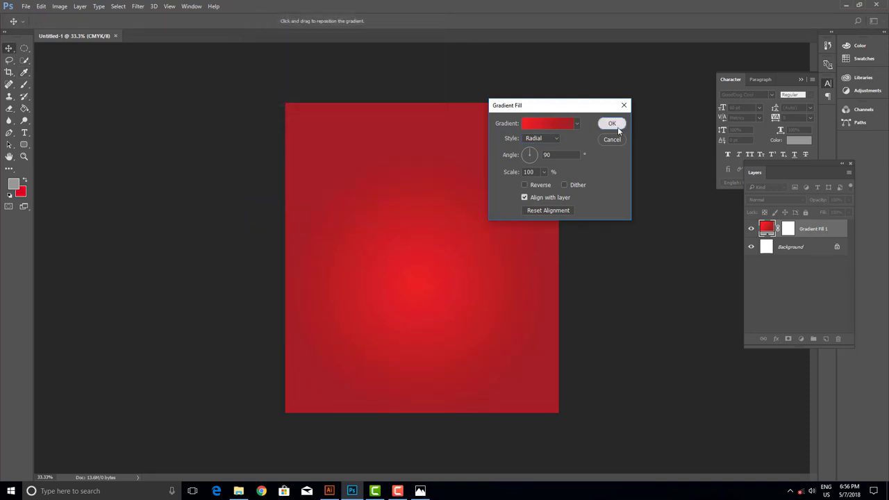
left_click(610, 123)
- Open burger_sandwich_PNG4130 from the USB drive's new procjet design > PNG folder
left_click(27, 7)
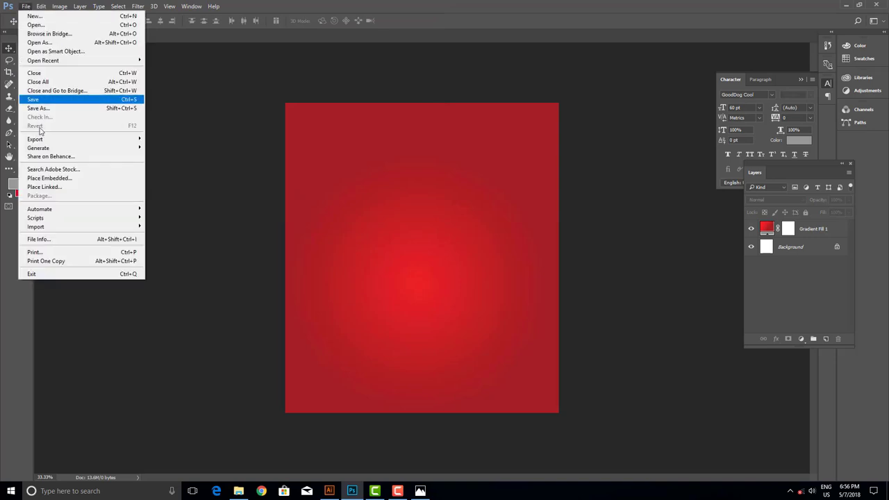
left_click(53, 28)
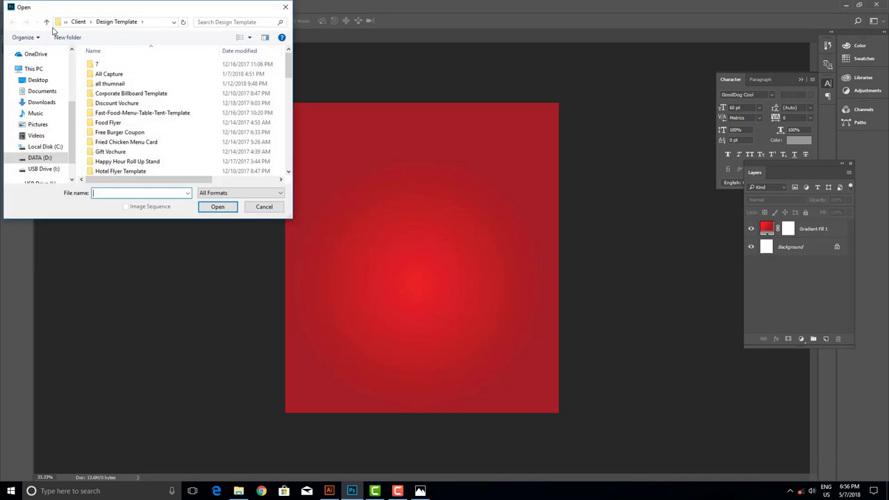
left_click(43, 169)
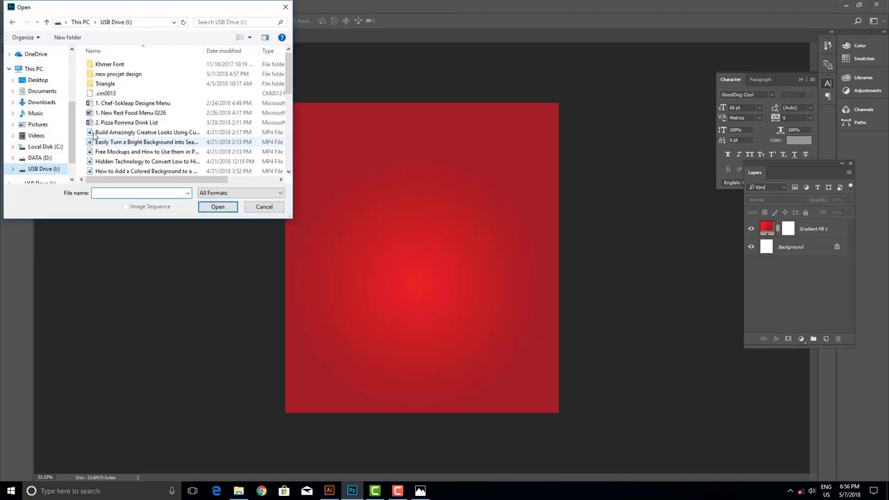
scroll(114, 104, "down", 1)
scroll(115, 90, "up", 1)
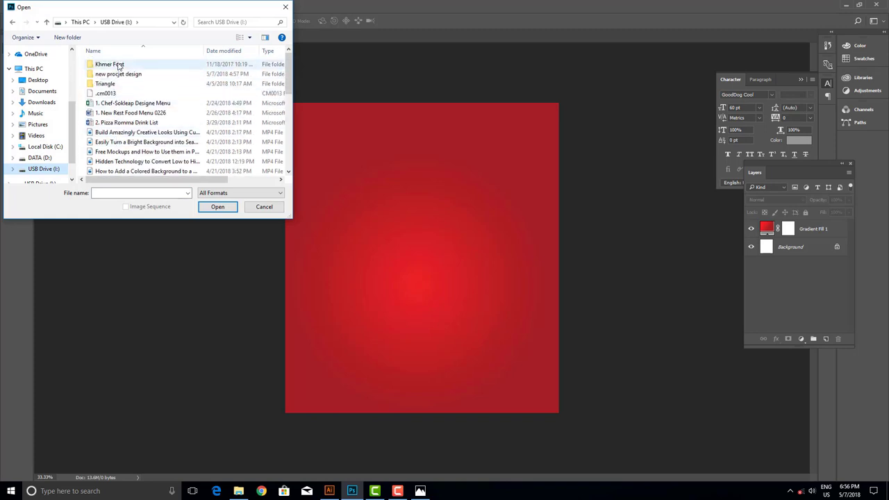
double_click(118, 74)
double_click(108, 67)
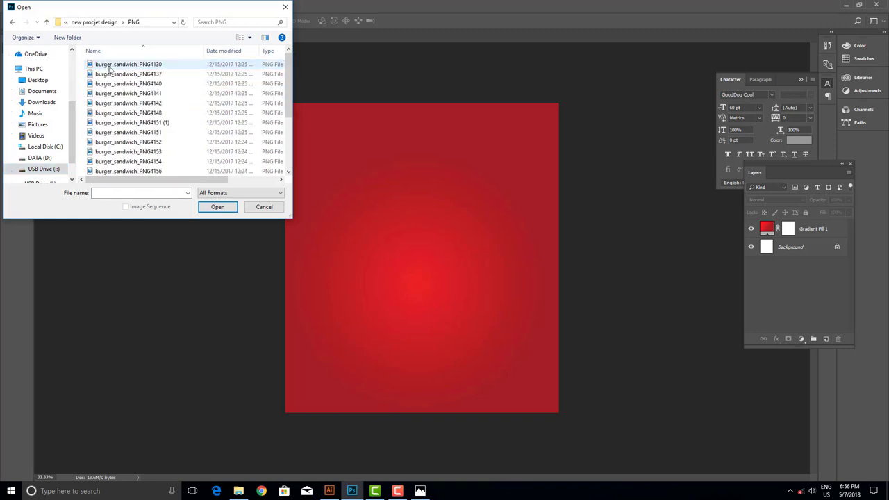
left_click(249, 37)
left_click(269, 26)
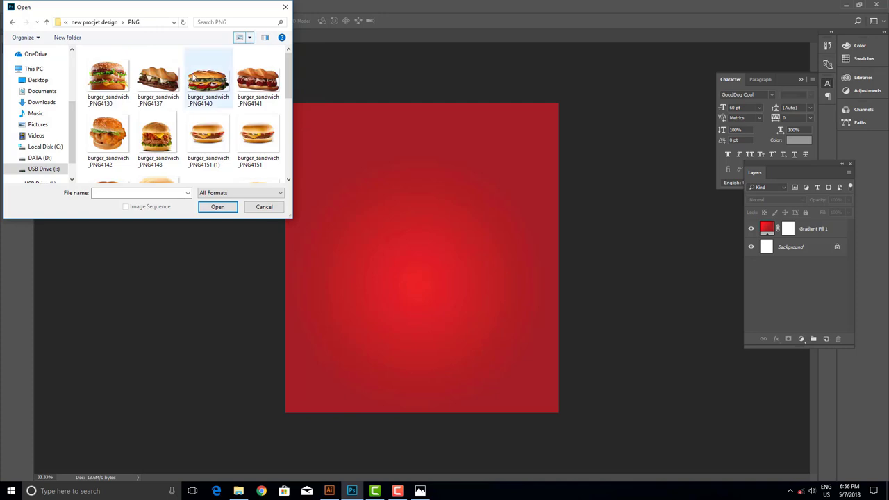
left_click(108, 76)
left_click(217, 206)
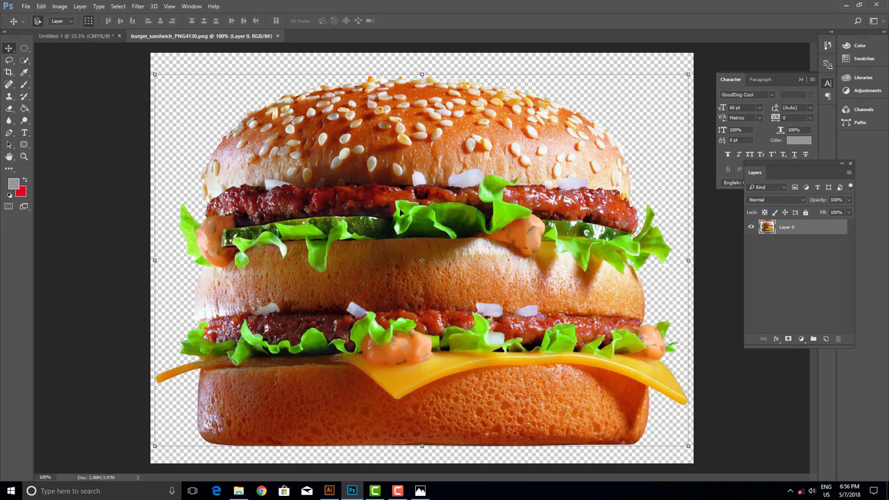
- Drag the burger image into the poster and centre it over the red background
key("ctrl+plus")
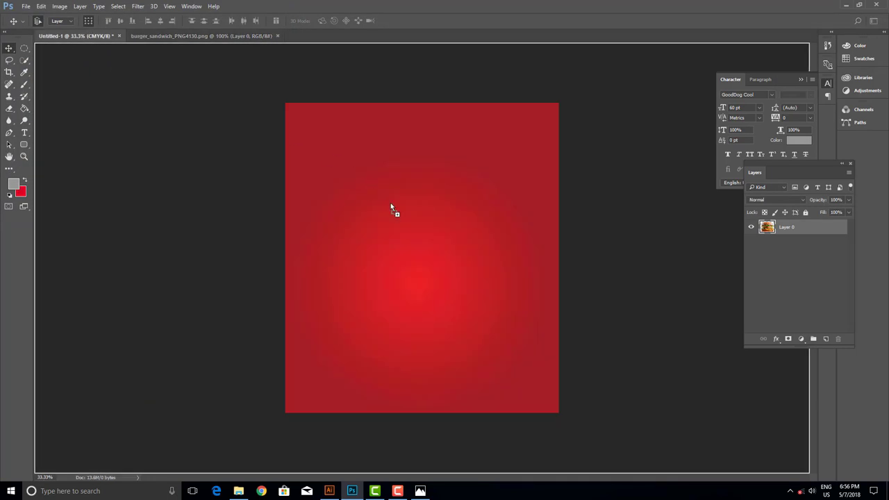
left_click_drag(91, 34, 392, 204)
left_click_drag(415, 239, 434, 285)
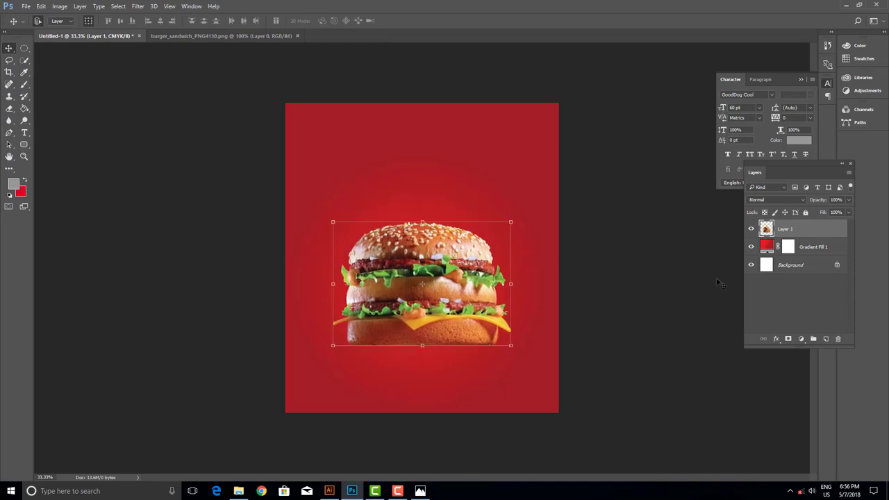
- Paint a soft black spot below the burger on a new layer
left_click(826, 339)
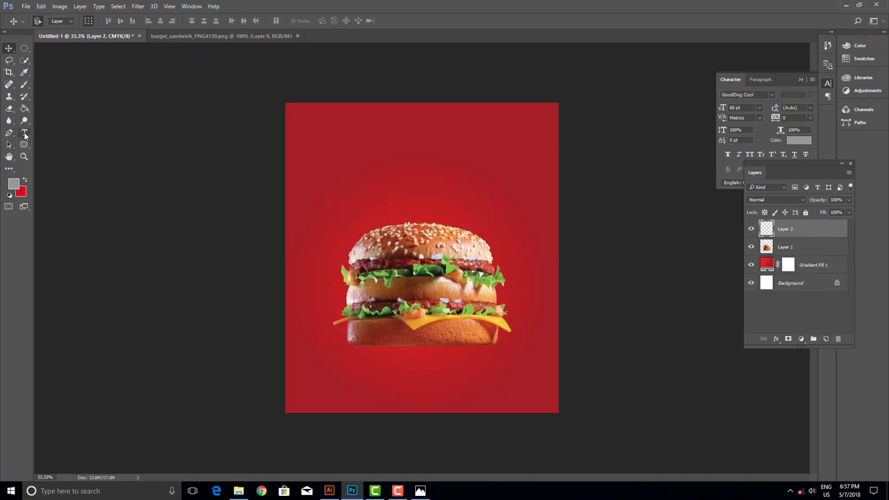
left_click(25, 85)
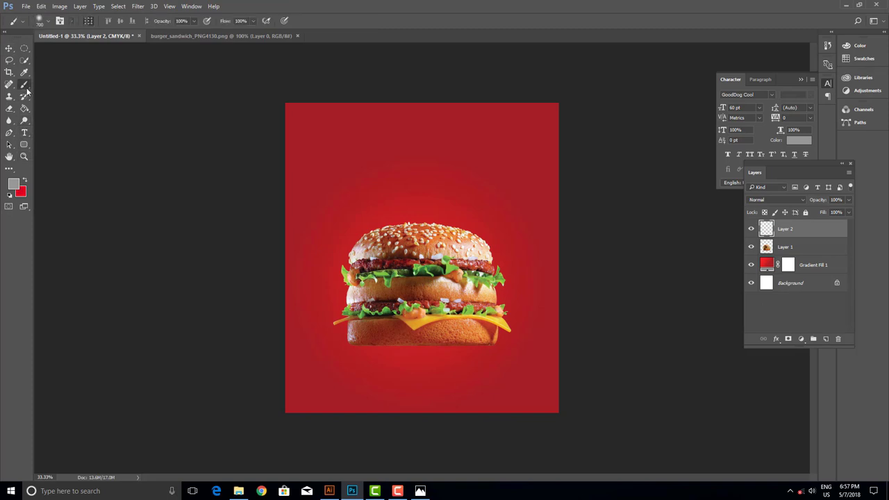
left_click(14, 184)
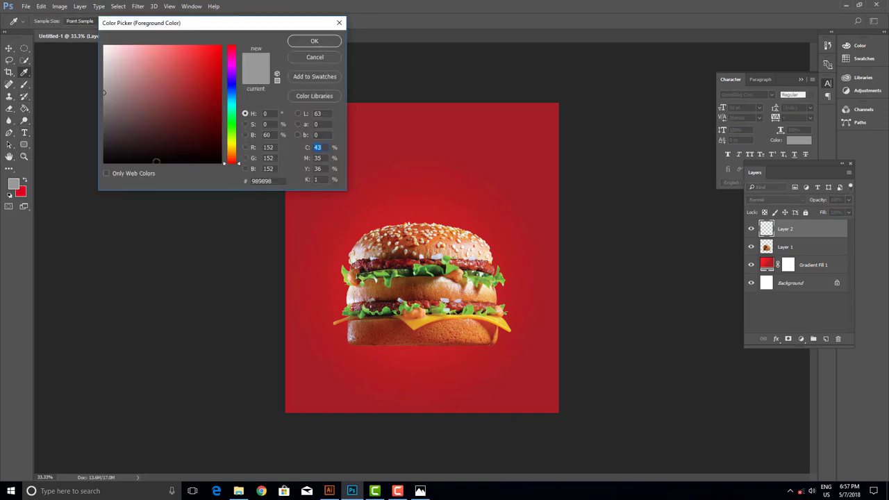
left_click_drag(122, 146, 88, 168)
left_click(303, 44)
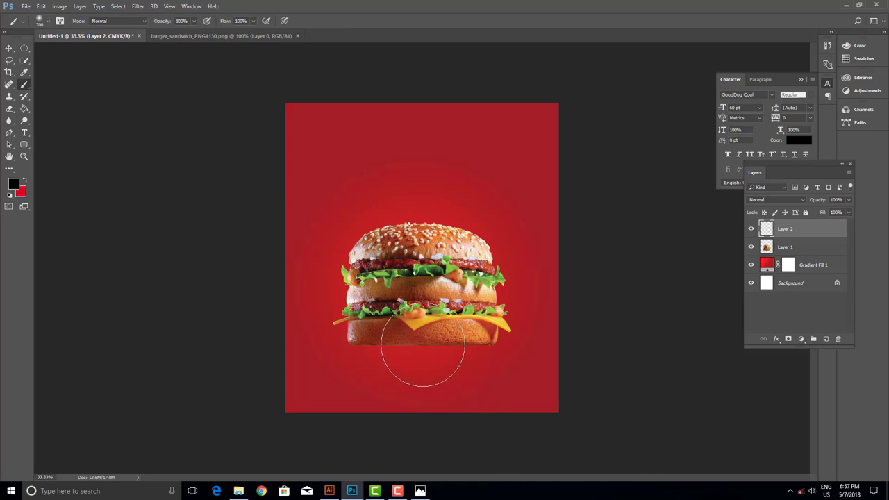
left_click_drag(421, 354, 420, 343)
- Transform the black spot into a thin, wide shadow band
left_click(9, 48)
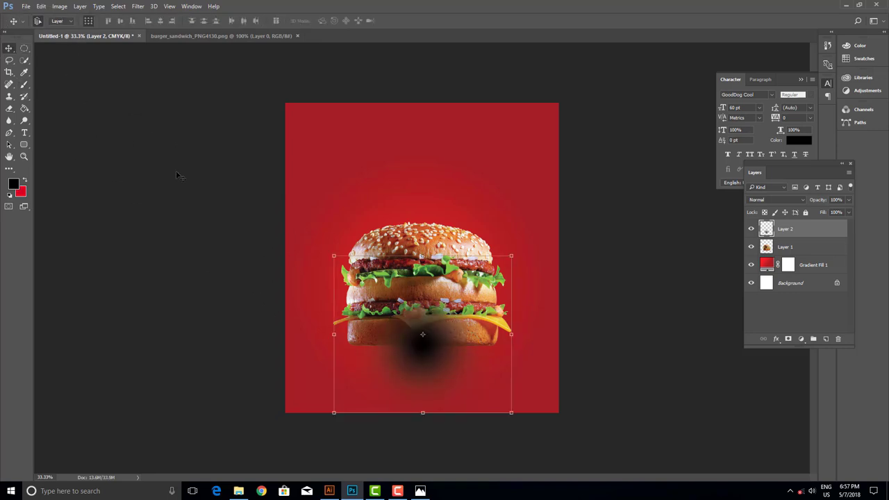
left_click_drag(422, 254, 412, 348)
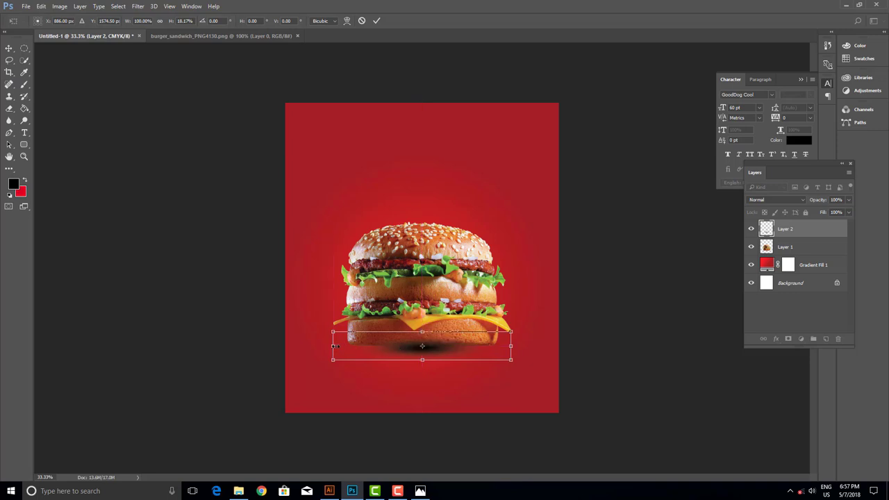
left_click_drag(334, 345, 229, 354)
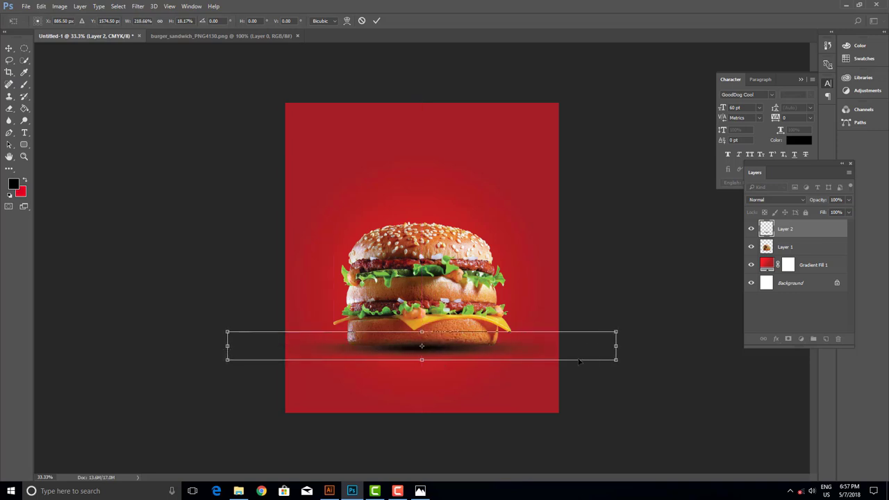
left_click_drag(616, 345, 641, 345)
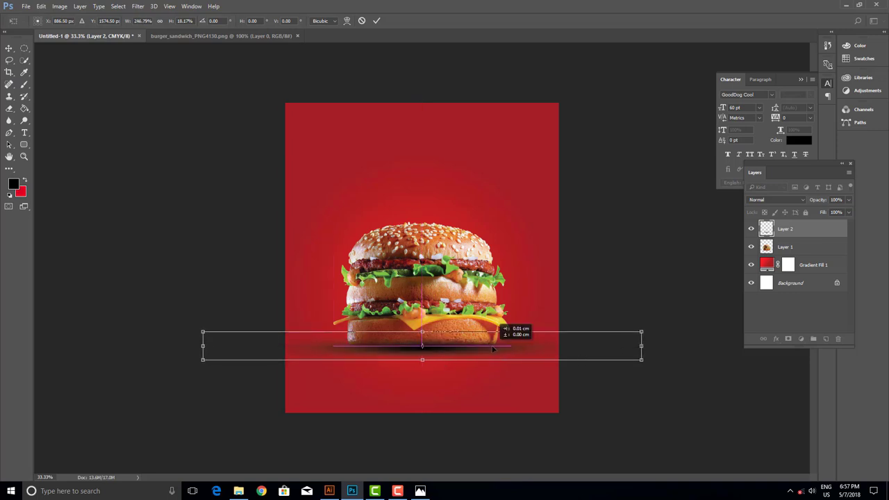
key("Return")
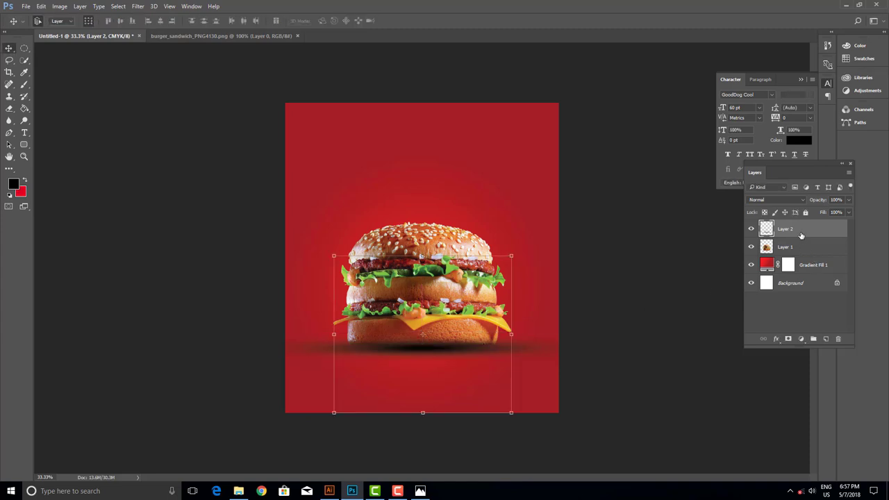
- Place the shadow beneath the burger layer at 84% opacity and move both down together
left_click_drag(800, 235, 798, 255)
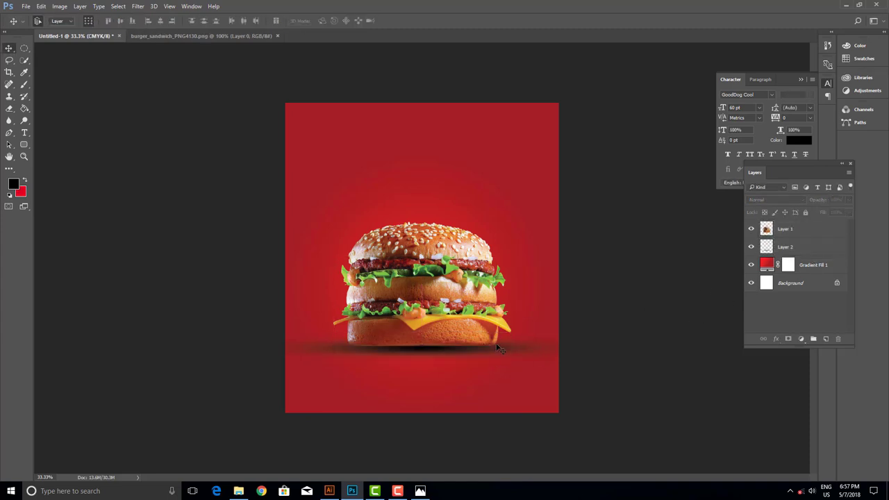
left_click_drag(499, 350, 504, 342)
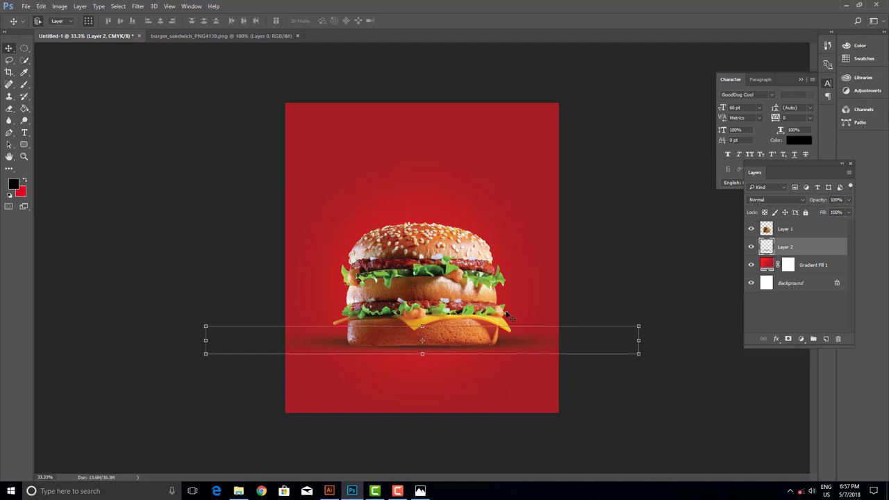
key("Down")
key("Down")
key("Down")
key("Down")
key("Down")
key("Down")
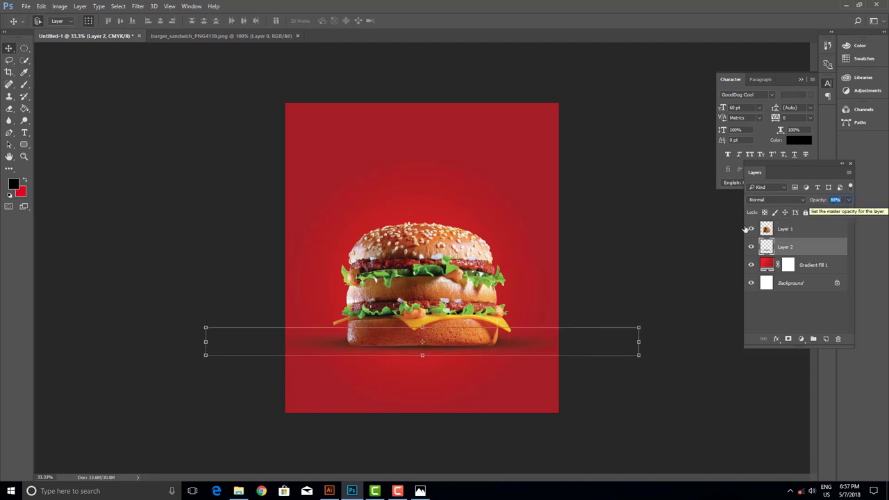
left_click(593, 288)
left_click(494, 350)
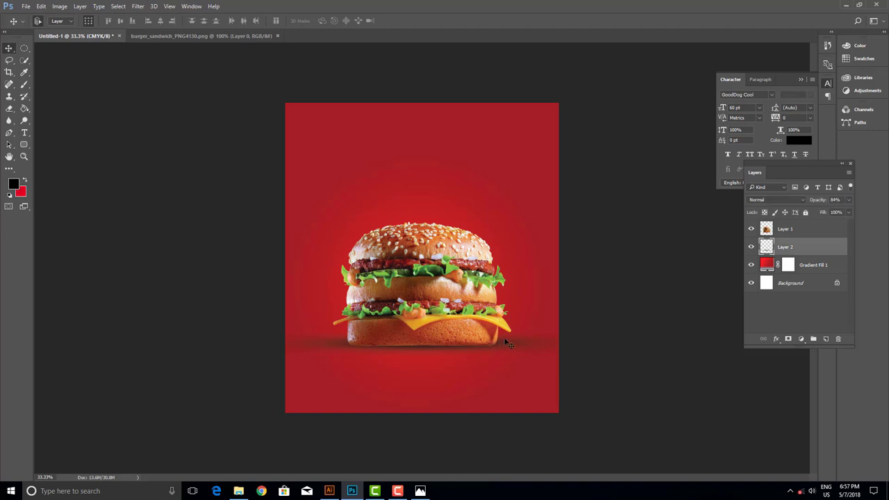
left_click(442, 295, "shift")
mouse_move(422, 282)
left_mouse_down()
mouse_move(422, 293)
mouse_move(460, 195)
left_mouse_up()
- Duplicate the burger and shadow, shrink the copy to the right, and shift the main burger down-left
key("ctrl+j")
left_click_drag(235, 129, 354, 163)
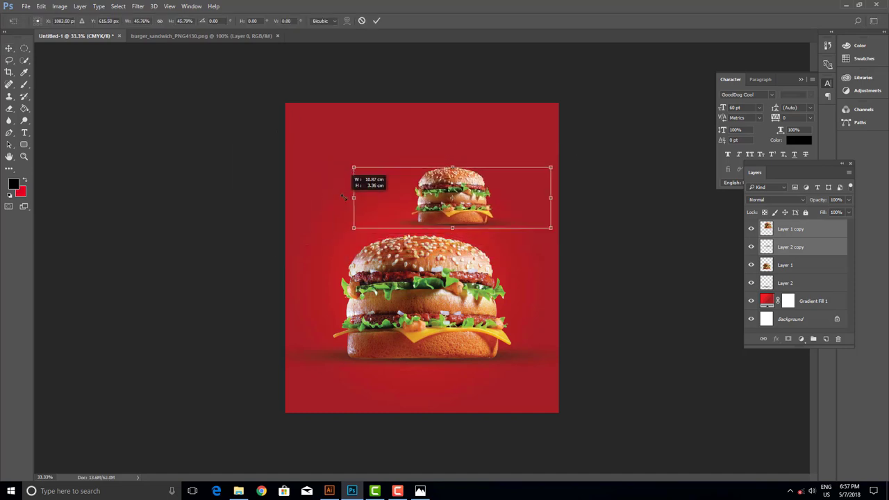
mouse_move(469, 193)
left_mouse_down()
mouse_move(494, 217)
mouse_move(526, 210)
left_mouse_up()
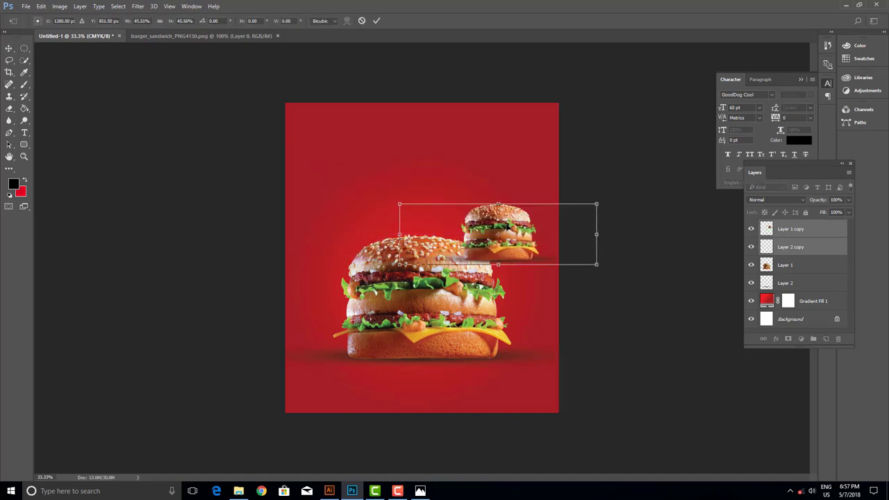
key("Return")
left_click(420, 326)
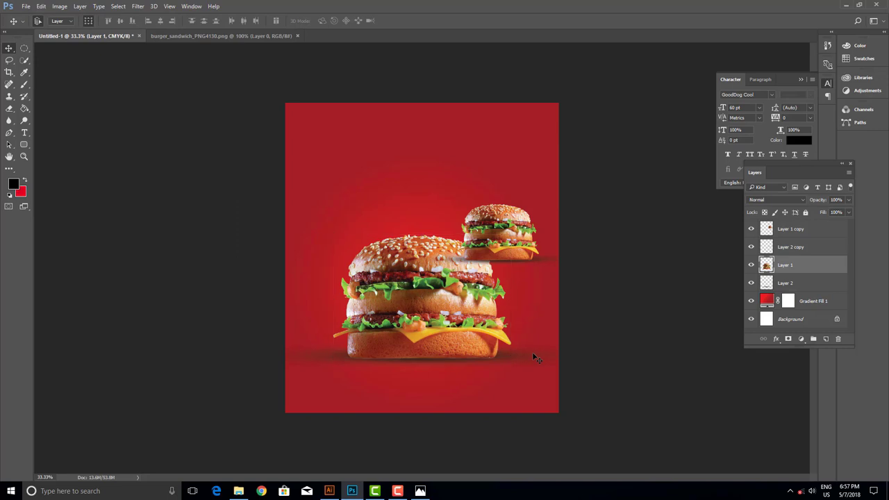
left_click_drag(472, 333, 445, 351)
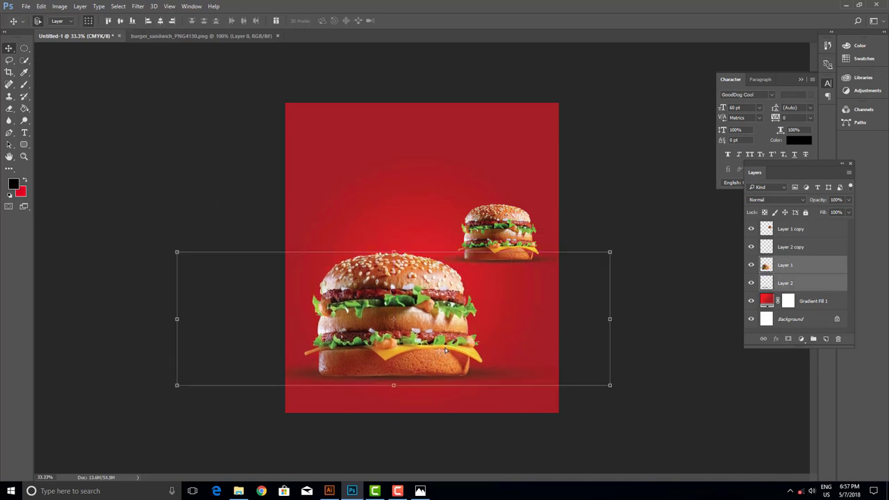
- Send the small burger copy behind the main one, enlarge it slightly, and raise it up-right
left_click(480, 210)
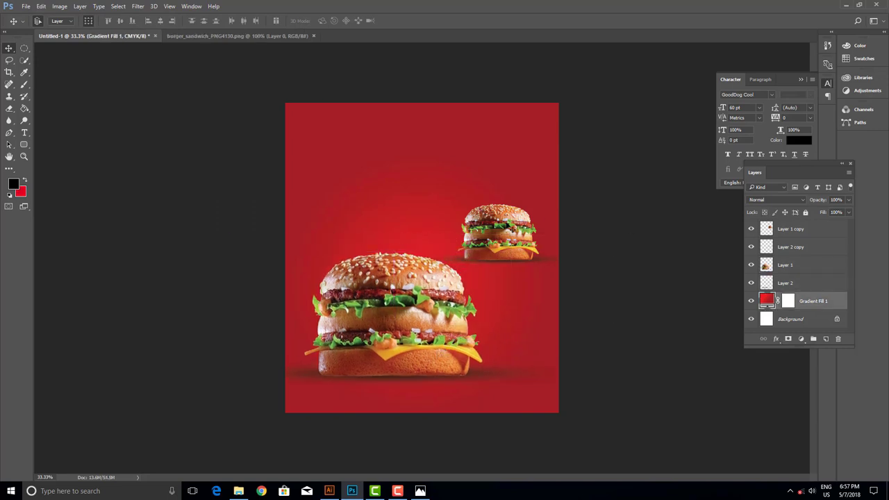
left_click(795, 249, "ctrl")
left_click_drag(506, 233, 515, 269)
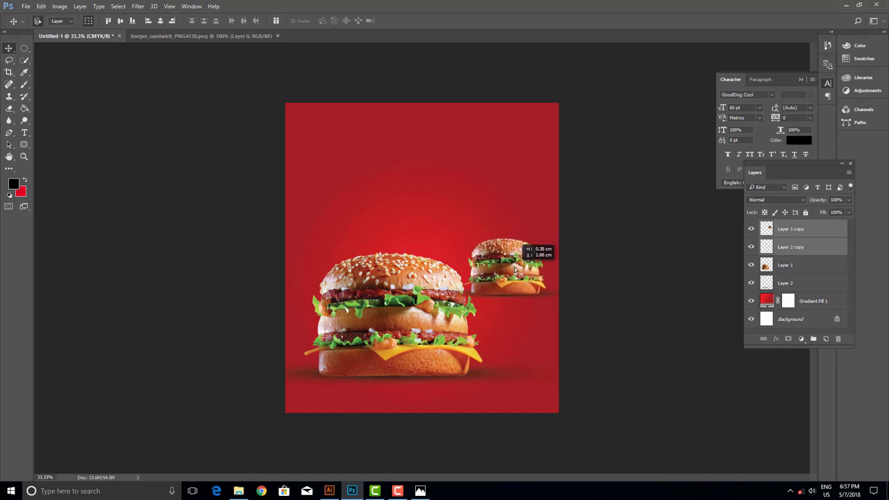
key("ctrl+bracketleft")
key("ctrl+bracketleft")
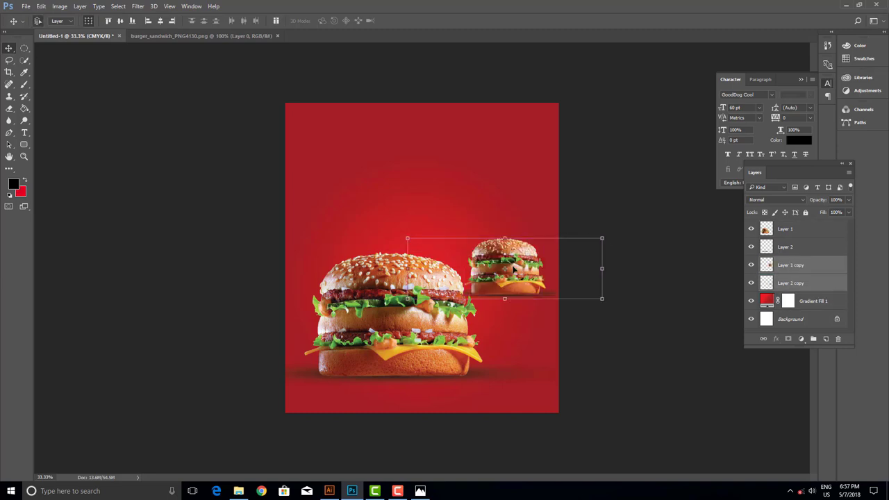
key("shift+Down")
key("shift+Down")
key("shift+Down")
key("shift+Down")
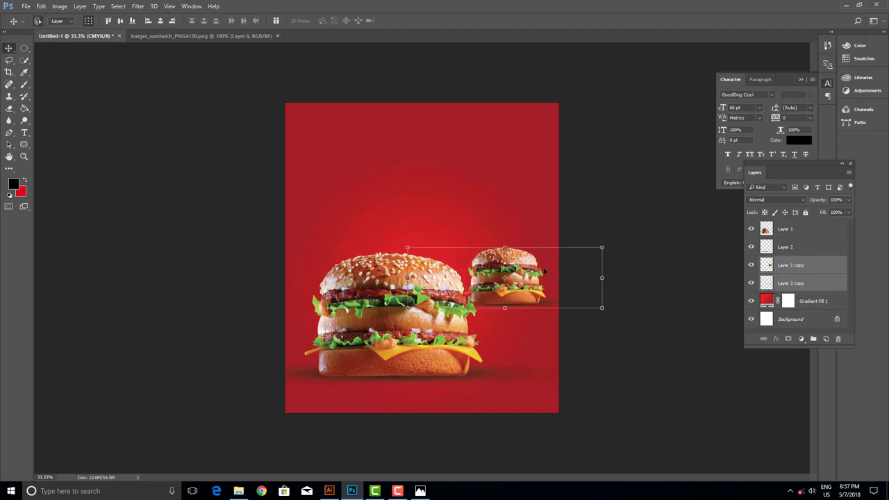
left_click_drag(601, 248, 628, 239)
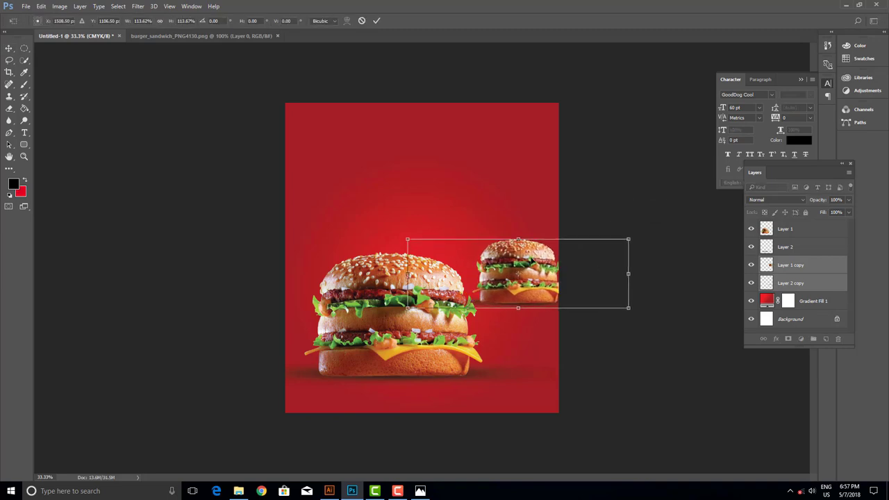
left_click_drag(406, 240, 391, 232)
left_click_drag(490, 248, 490, 232)
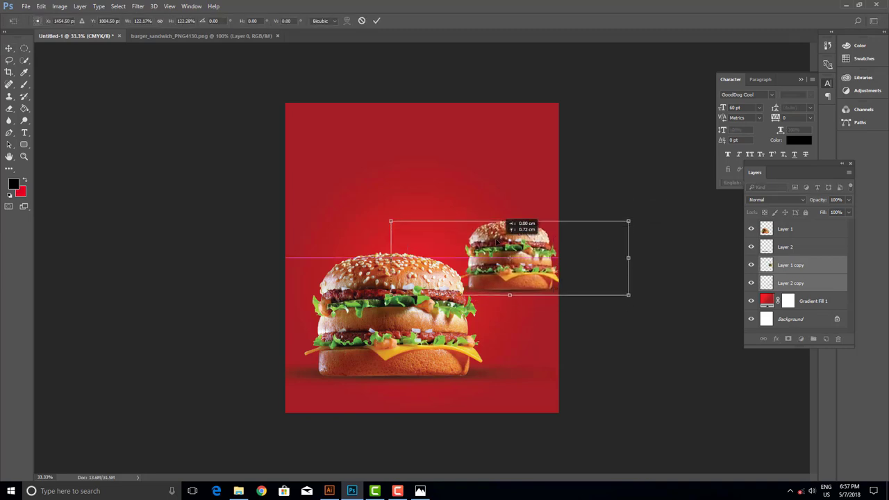
key("Return")
scroll(382, 215, "up", 2, "alt")
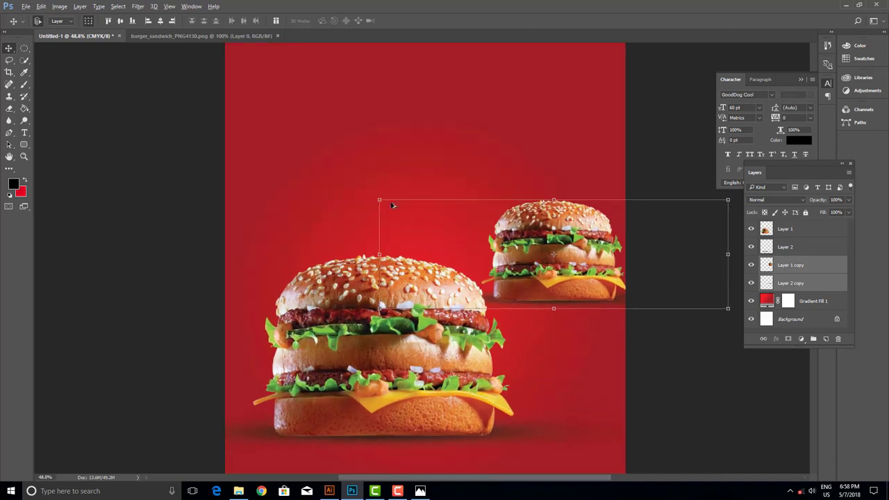
scroll(393, 204, "up", 1, "alt")
scroll(440, 276, "up", 1, "alt")
scroll(439, 277, "down", 1, "alt")
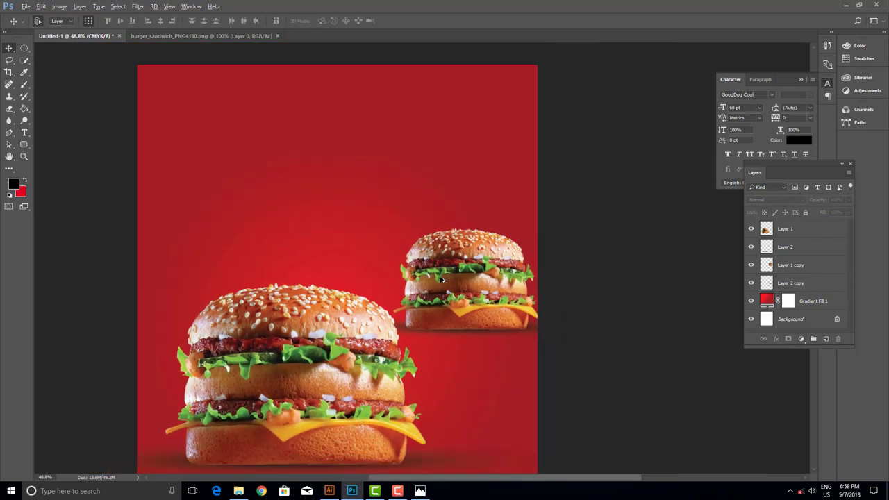
- Type 'burger' near the poster's top and set it to All Caps
left_click(24, 132)
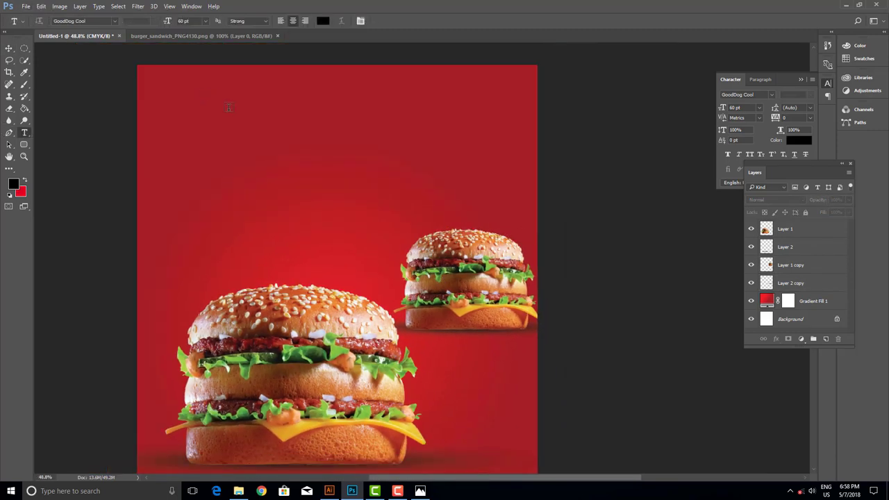
left_click(233, 107)
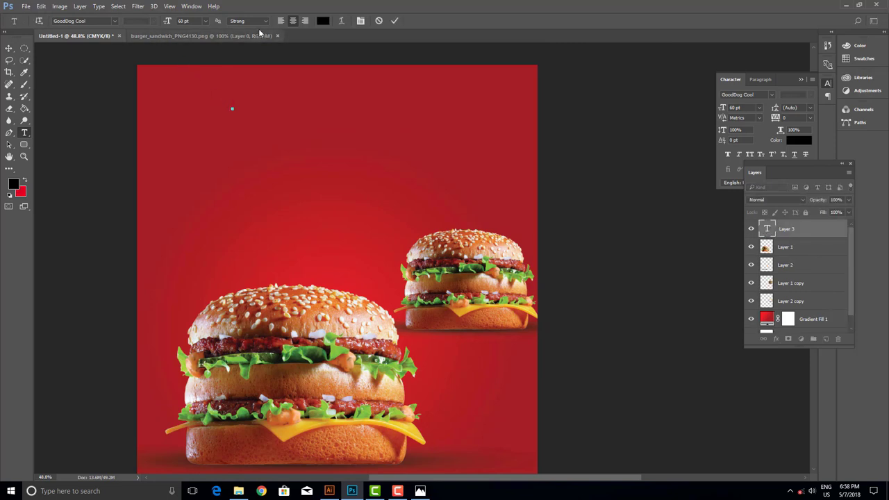
type("burger")
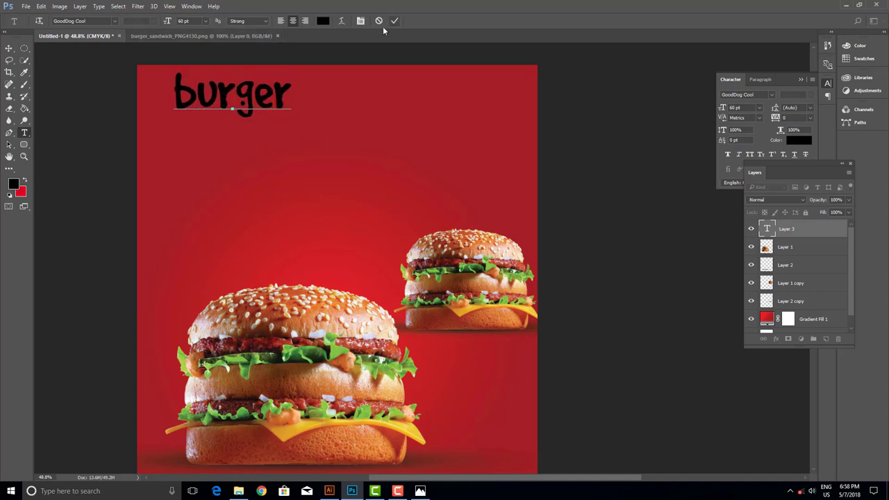
left_click_drag(275, 109, 175, 94)
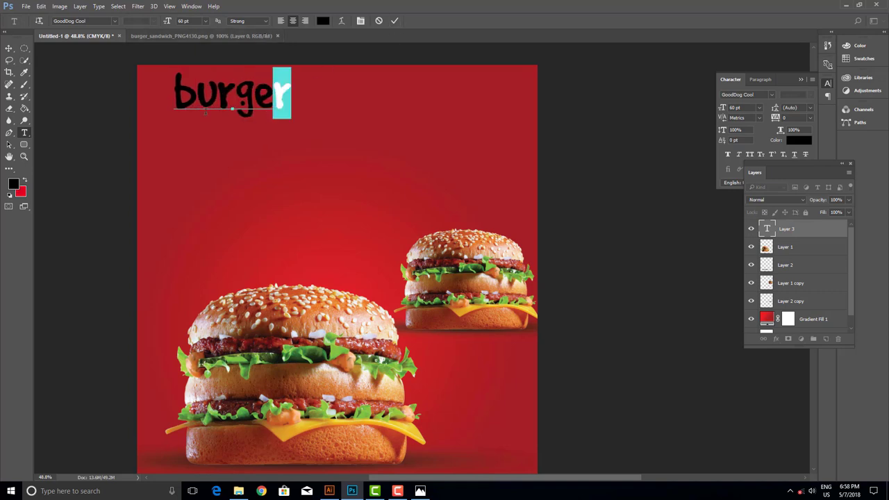
left_click(750, 154)
left_click(9, 49)
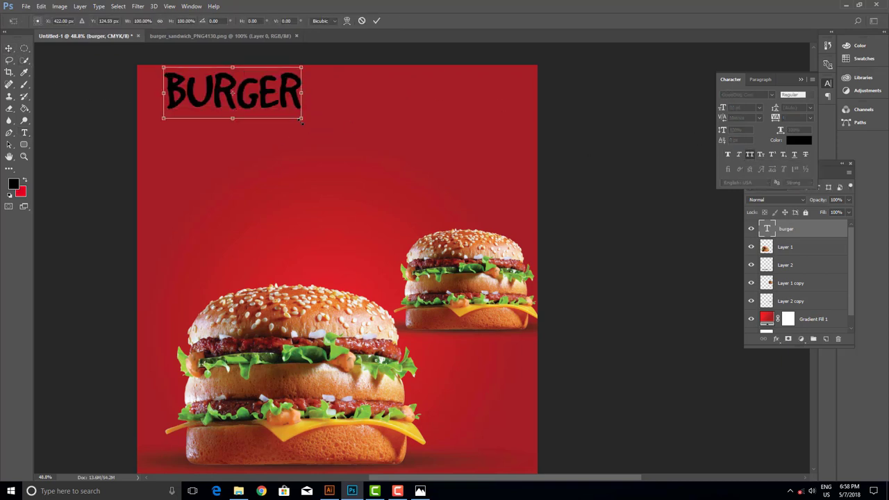
- Scale the BURGER headline up to about 95 pt across the top centre
mouse_move(300, 107)
left_mouse_down()
mouse_move(419, 177)
mouse_move(436, 229)
mouse_move(446, 204)
mouse_move(415, 166)
left_mouse_up()
key("Return")
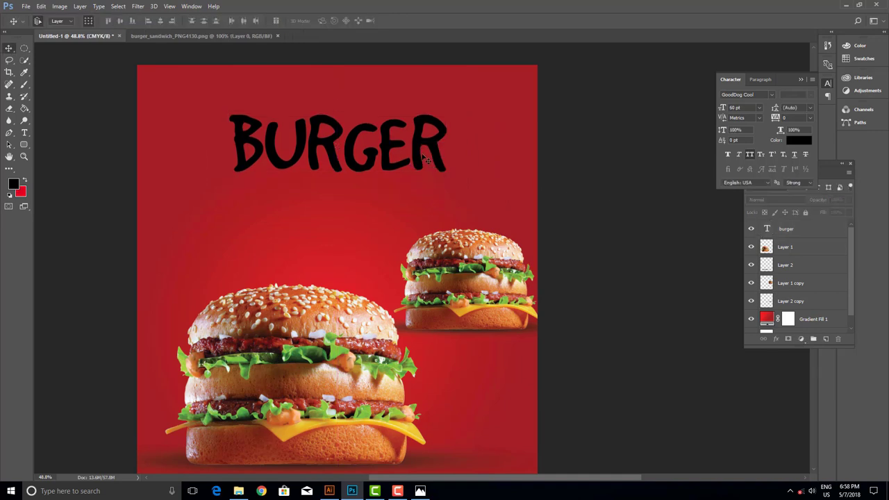
left_click(41, 6)
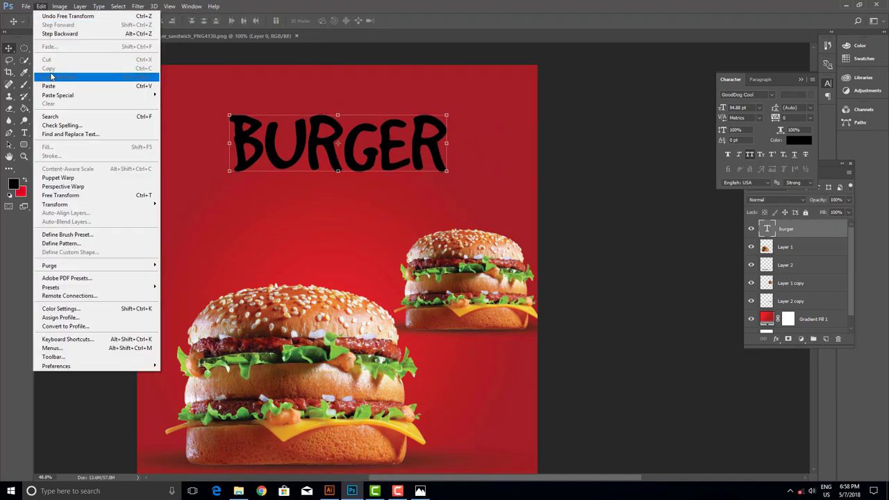
left_click(268, 147)
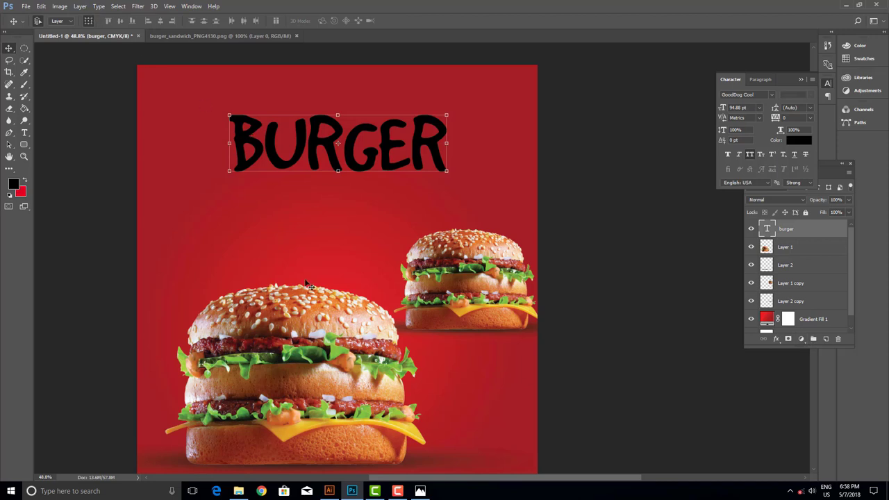
- Type 'buy 1' below BURGER and turn off All Caps so it shows lowercase
key("t")
left_click(271, 226)
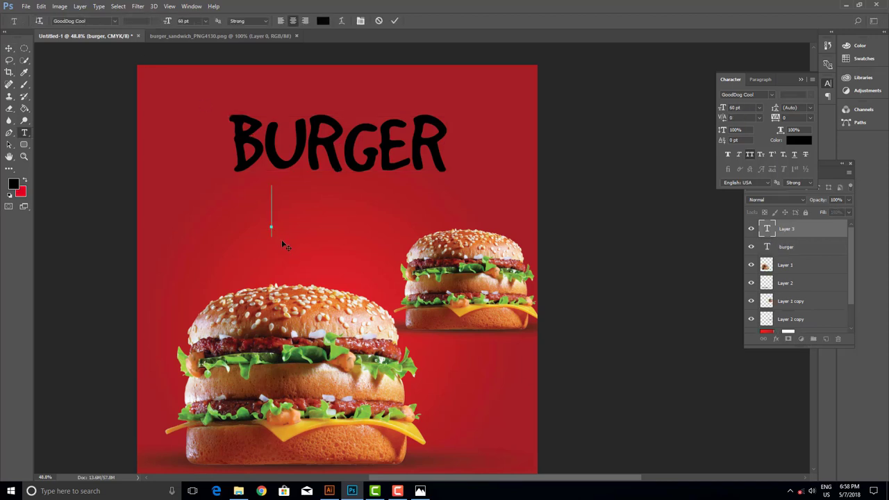
type("BUR")
key("BackSpace")
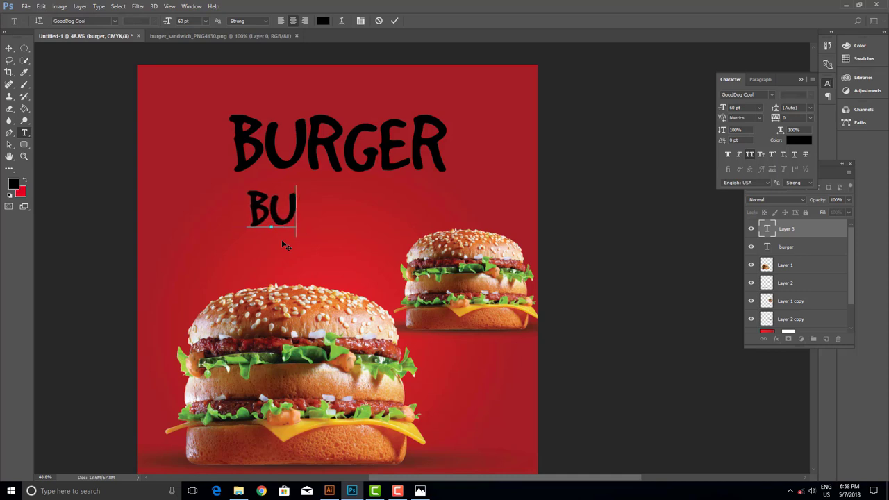
key("BackSpace")
type("UY ")
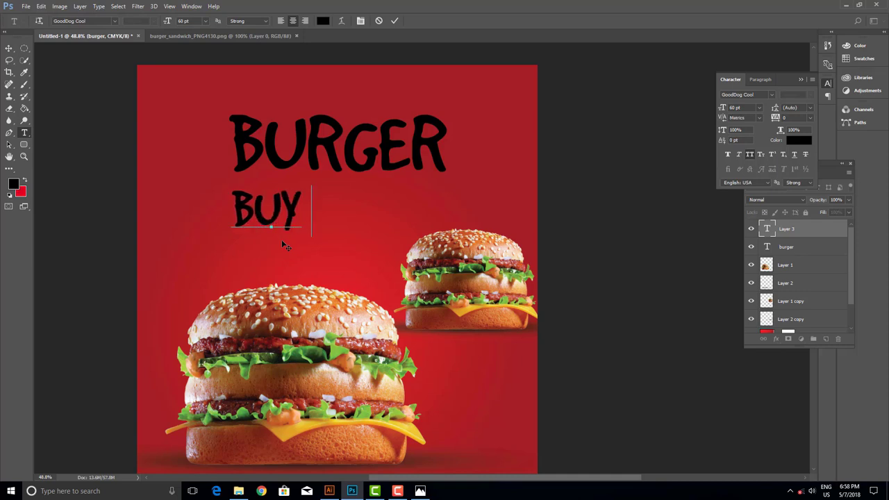
type("1")
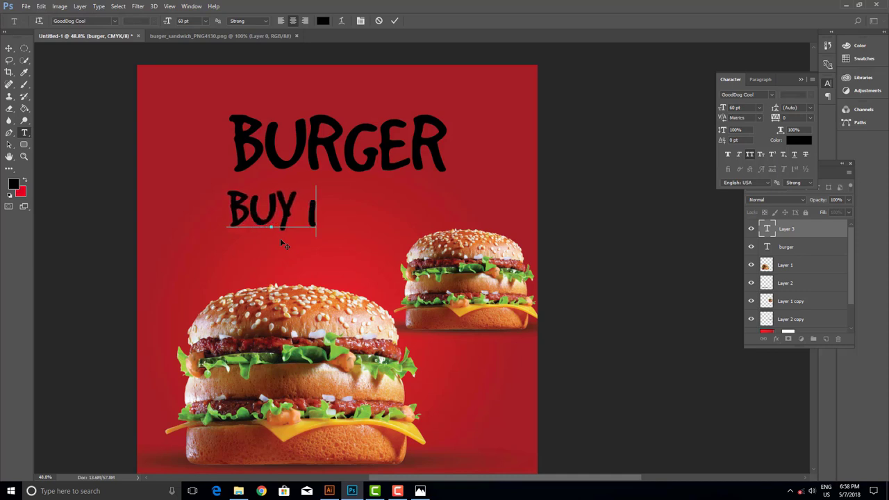
key("ctrl+a")
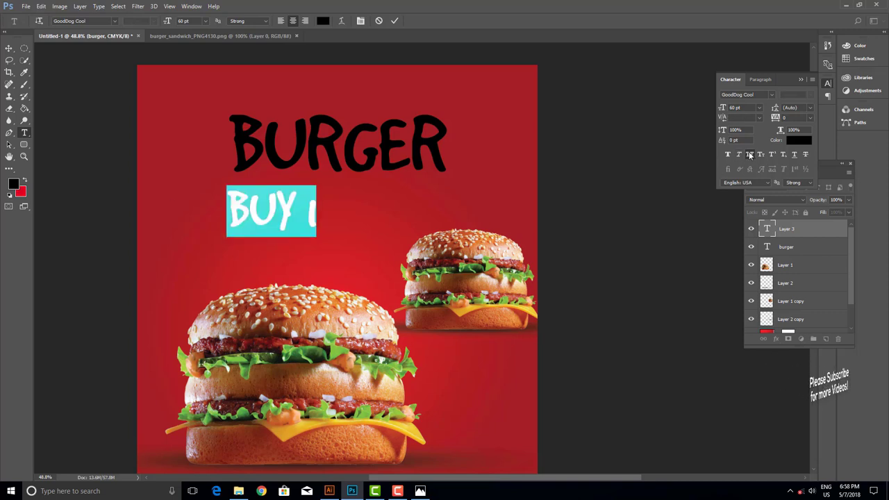
left_click(749, 154)
- Colour the 'buy 1' text CMYK yellow: C 0, M 0, Y 100, K 0
left_click(323, 20)
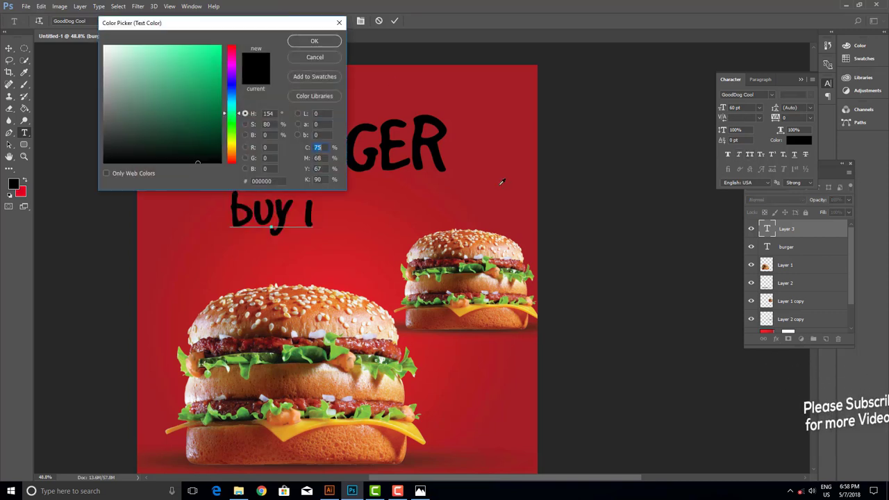
type("0")
key("Tab")
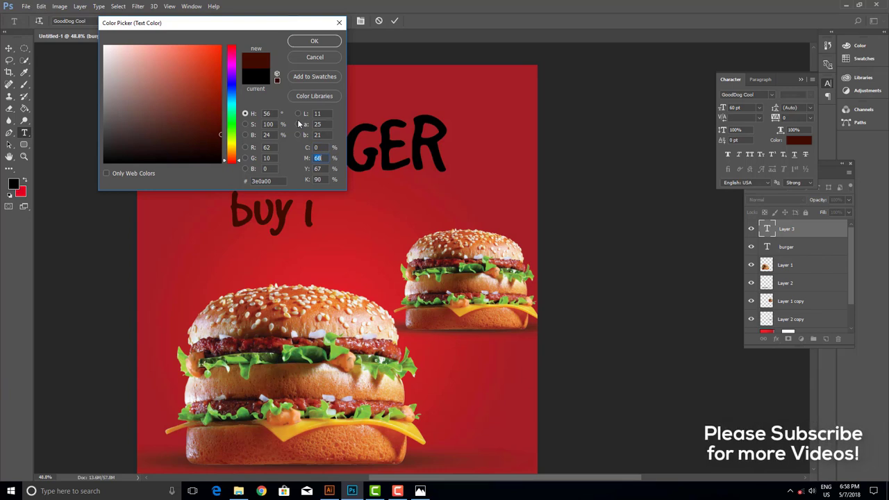
type("0")
key("Tab")
type("100")
key("Tab")
type("0")
key("Return")
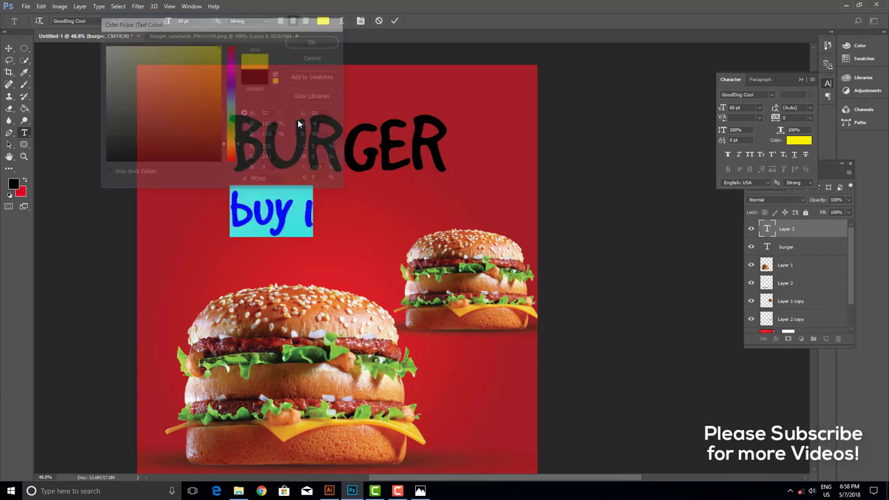
left_click(395, 20)
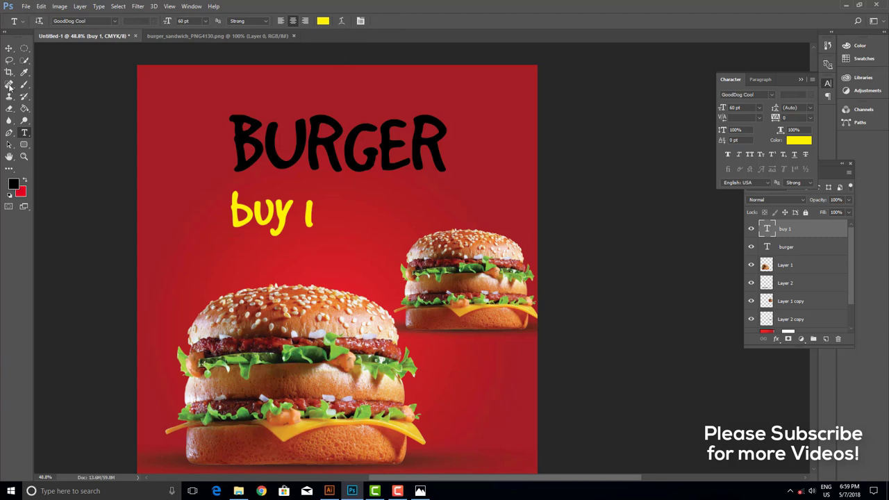
- Enlarge 'buy 1', then duplicate it below and rewrite the copy as 'get 1 free'
left_click(9, 48)
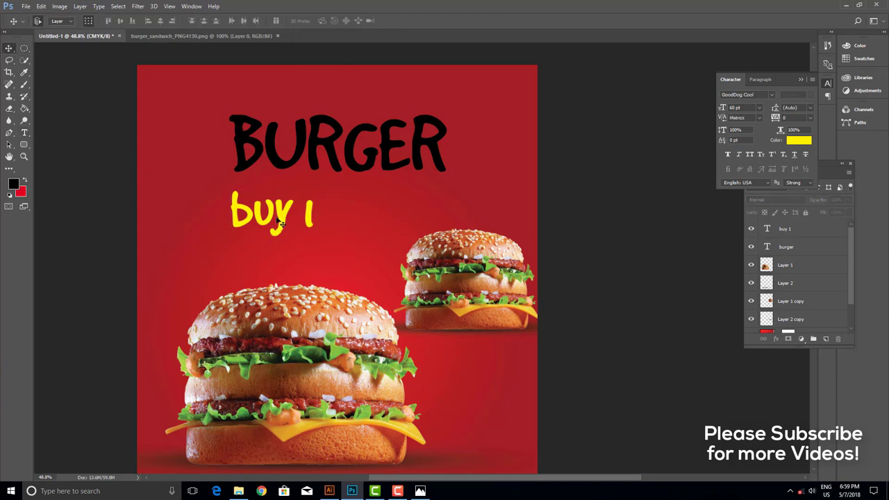
left_click_drag(229, 190, 192, 162)
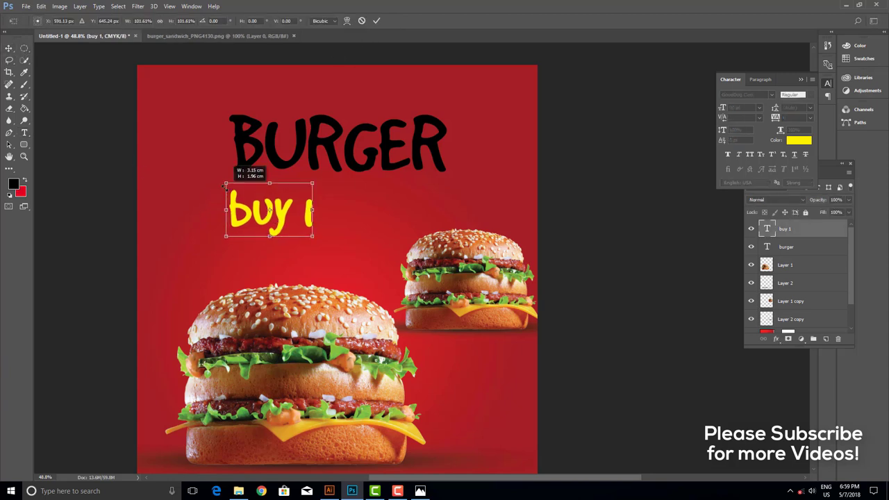
key("Return")
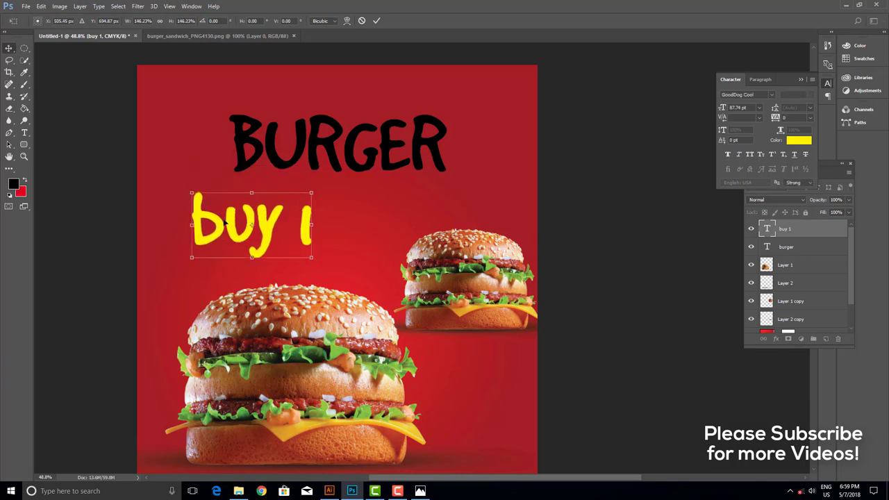
mouse_move(225, 200)
left_mouse_down()
mouse_move(224, 221)
mouse_move(362, 221)
left_mouse_up()
double_click(356, 216)
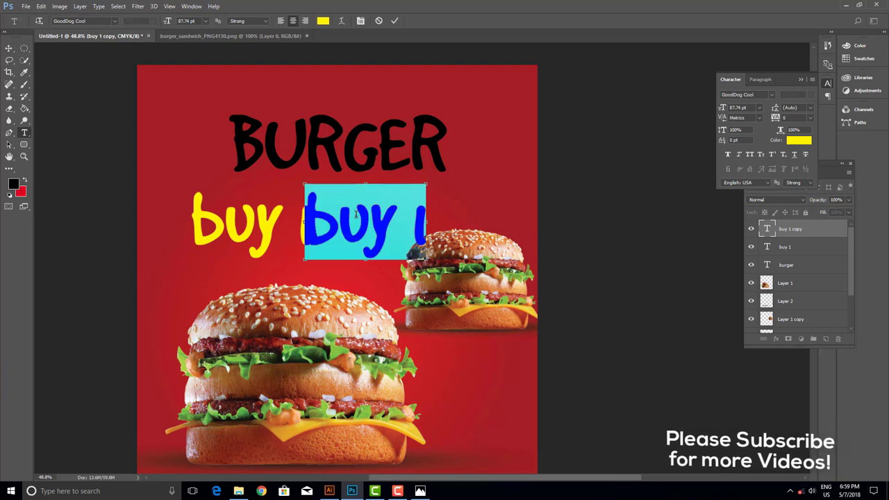
type("get")
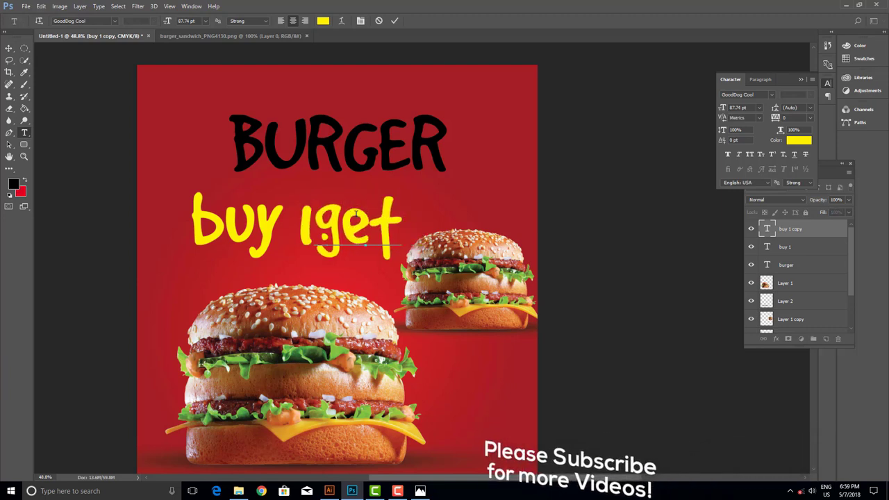
type(" 1 free")
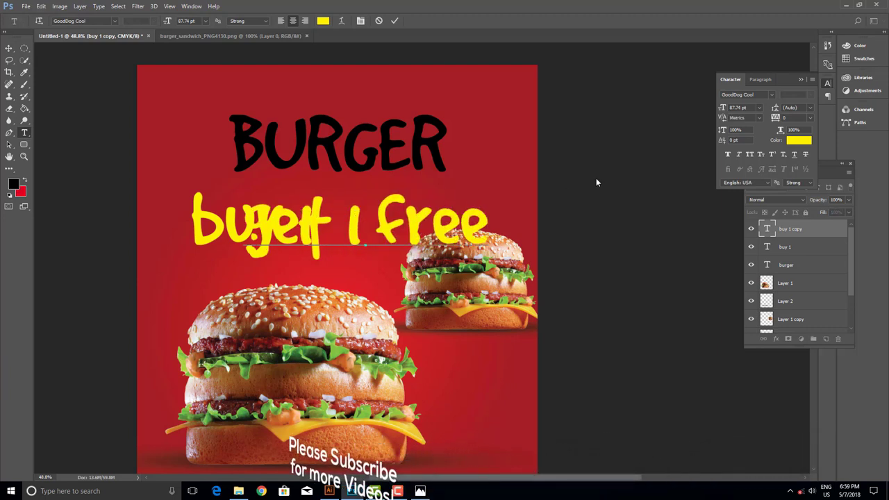
left_click(9, 48)
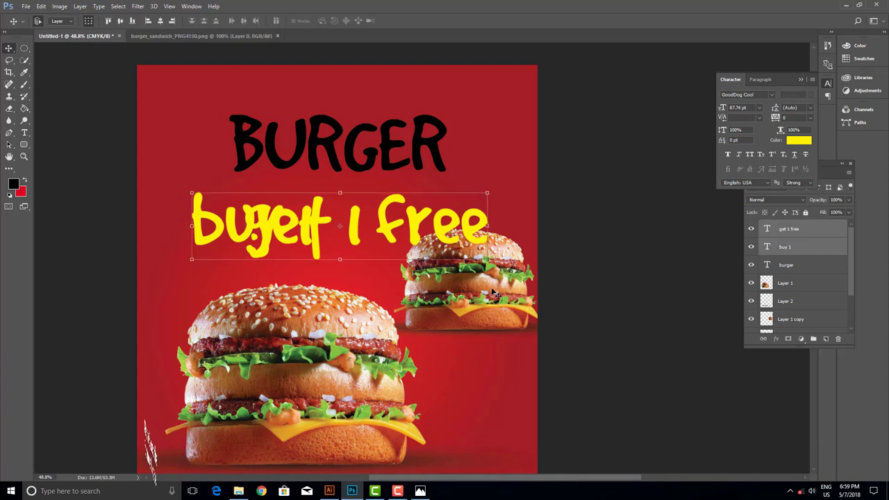
- Shrink the 'get 1 free' line slightly and stack it beneath 'buy 1'
key("ctrl+t")
left_click_drag(487, 259, 476, 256)
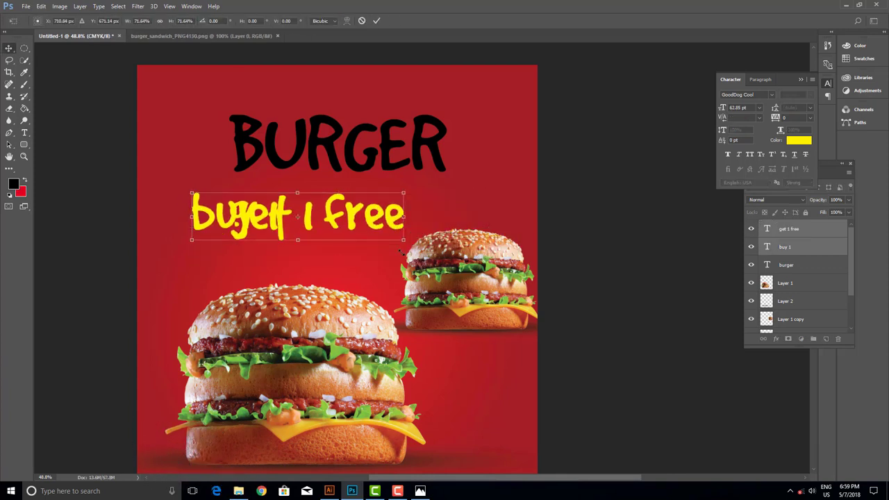
key("Return")
left_click_drag(375, 213, 375, 234)
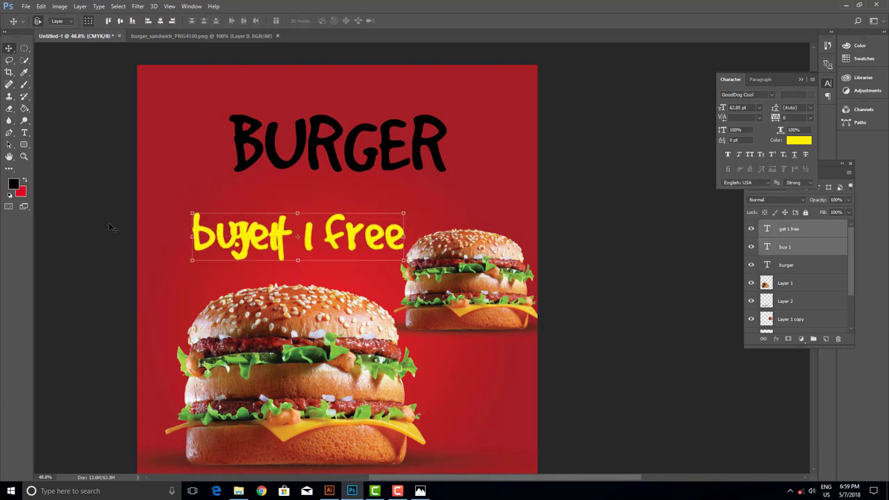
left_click_drag(209, 232, 233, 196)
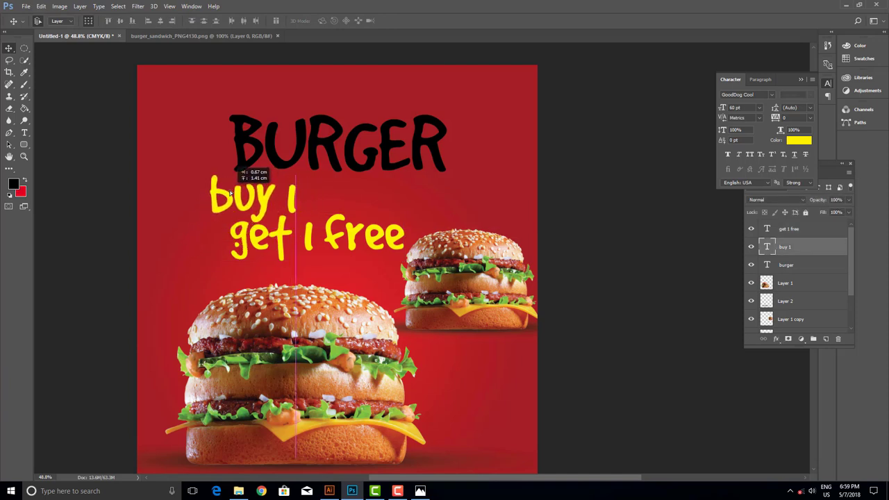
left_click_drag(342, 250, 333, 258)
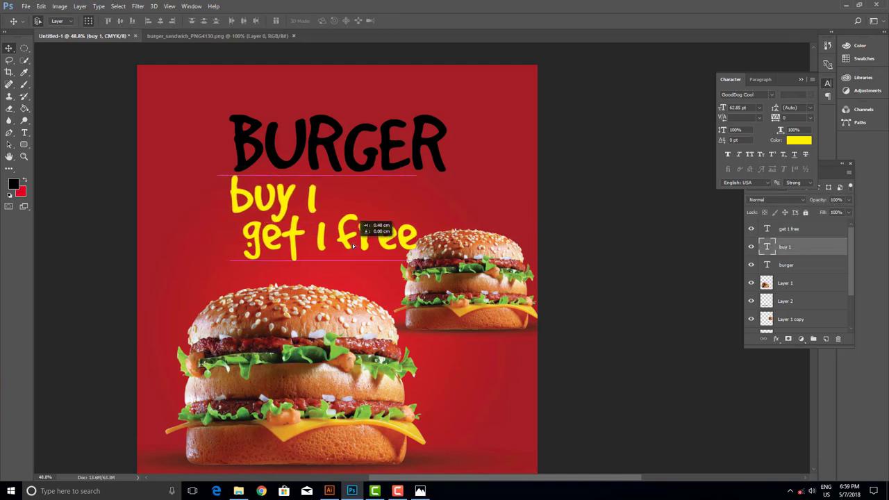
- Change the BURGER headline text colour to white
left_click(342, 162)
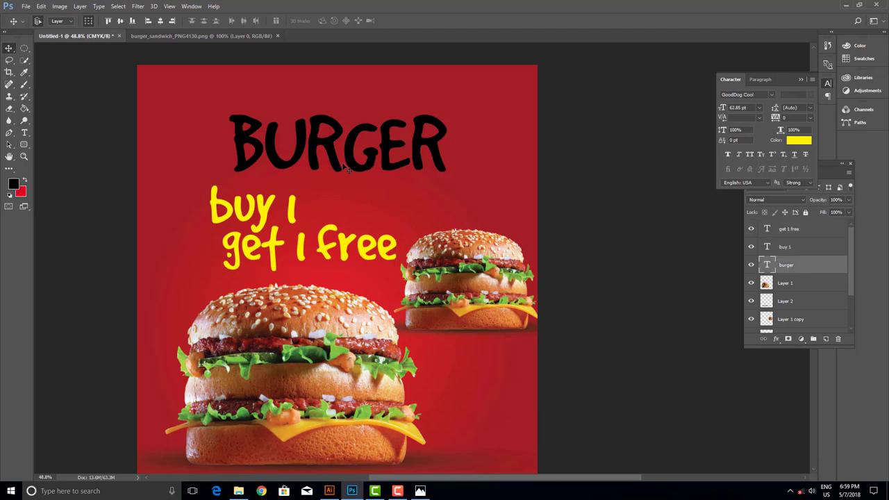
double_click(342, 161)
left_click(323, 21)
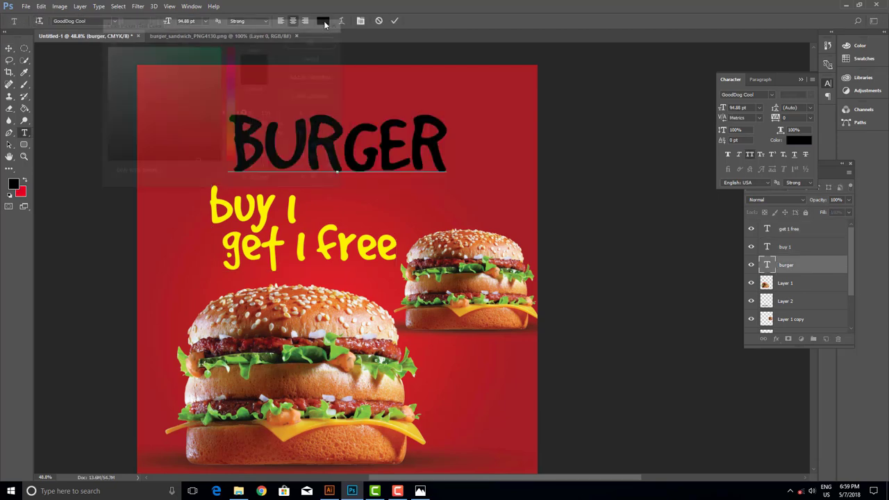
left_click_drag(168, 86, 105, 46)
left_click(310, 40)
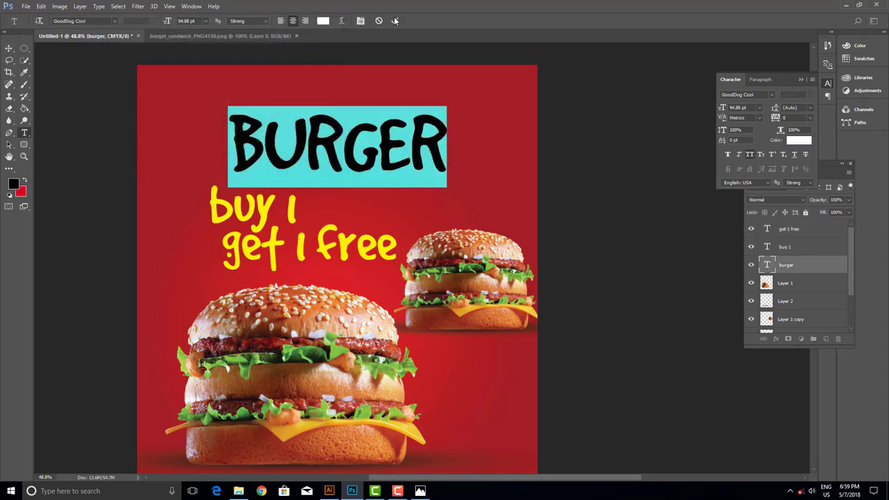
key("ctrl+Return")
- Scale the BURGER headline up to about 125%, roughly 118 pt
left_click(9, 46)
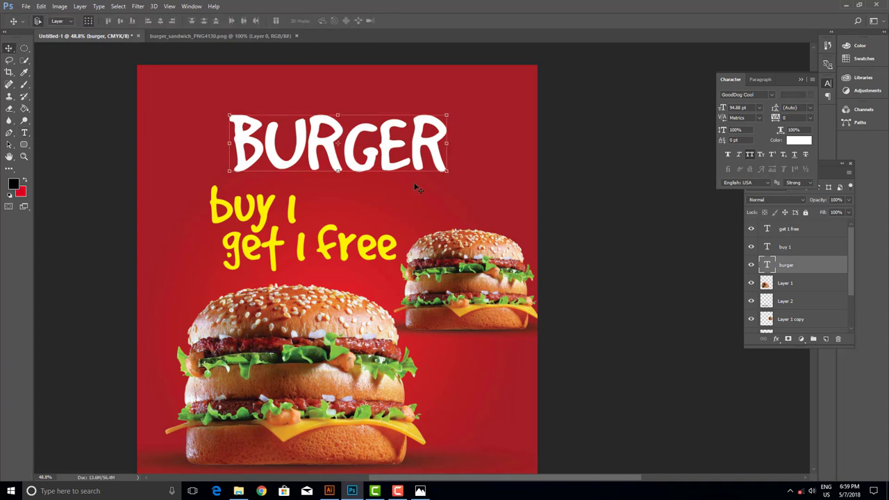
left_click_drag(449, 169, 466, 179)
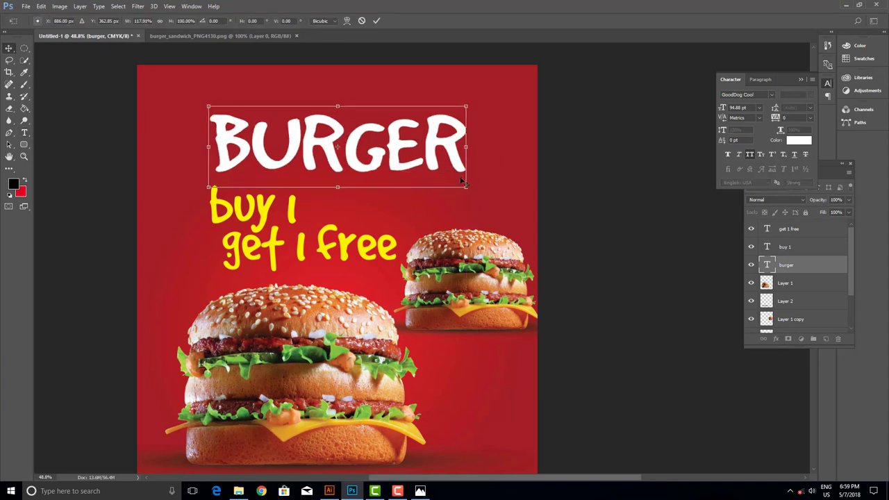
key("Escape")
left_click(447, 171)
left_click_drag(446, 188, 486, 198)
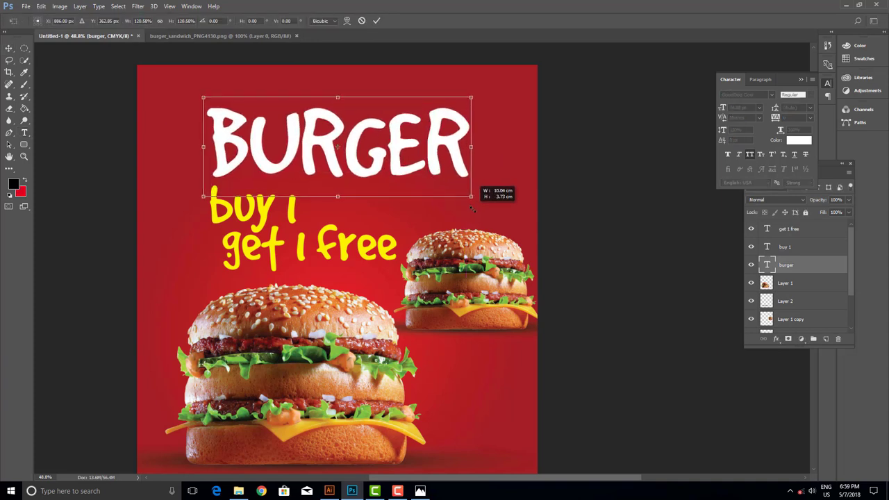
left_click_drag(438, 141, 446, 141)
key("Return")
- Restore the BURGER headline layer to 100% opacity
key("3")
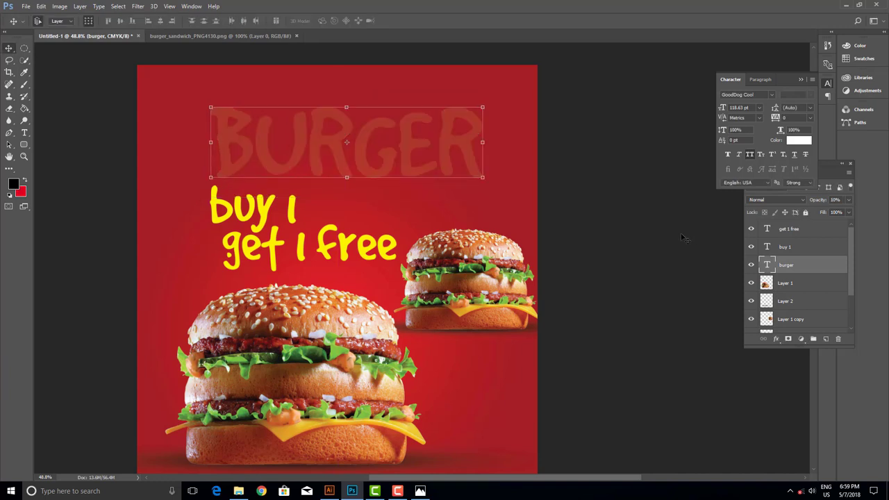
key("0")
key("0")
left_click(849, 201)
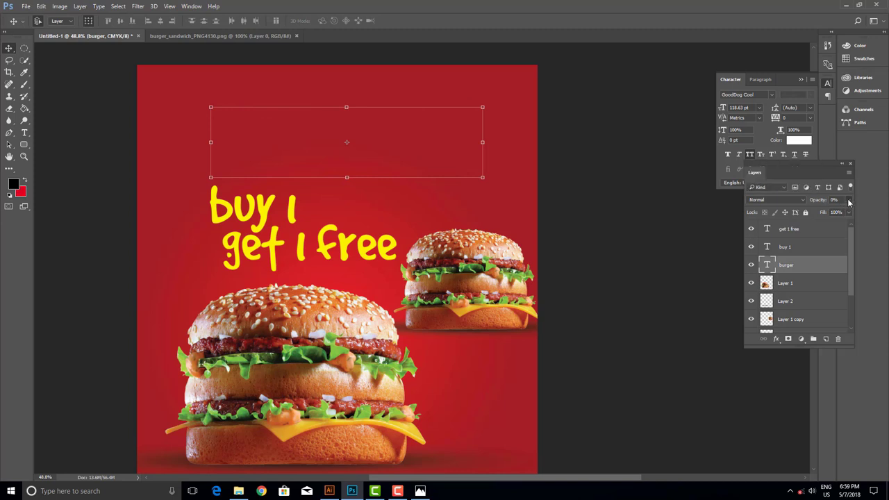
key("0")
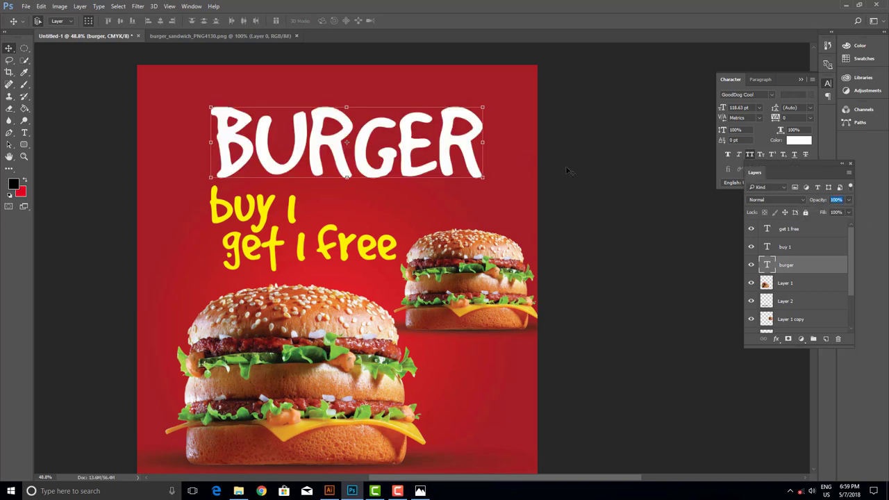
left_click(369, 174)
left_click(459, 142)
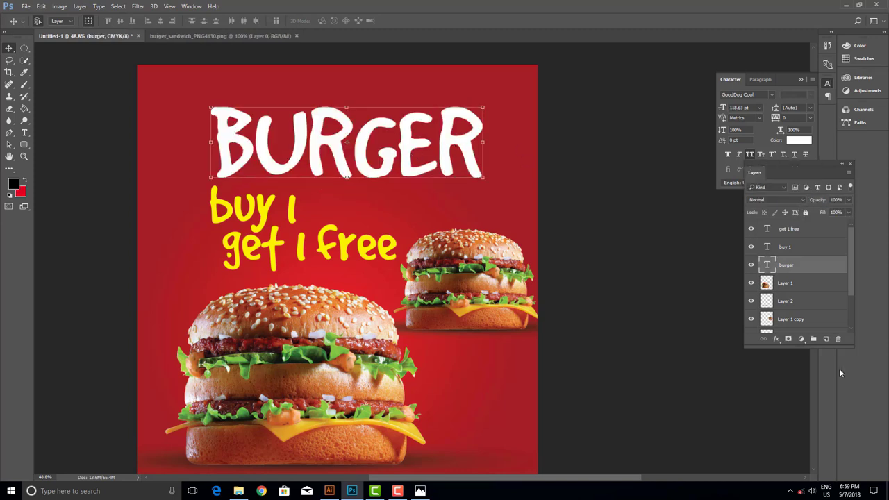
left_click(777, 345)
- Give the BURGER headline a Multiply drop shadow at a 112° angle (26% opacity, 15 px distance, 18 px size)
left_click(805, 455)
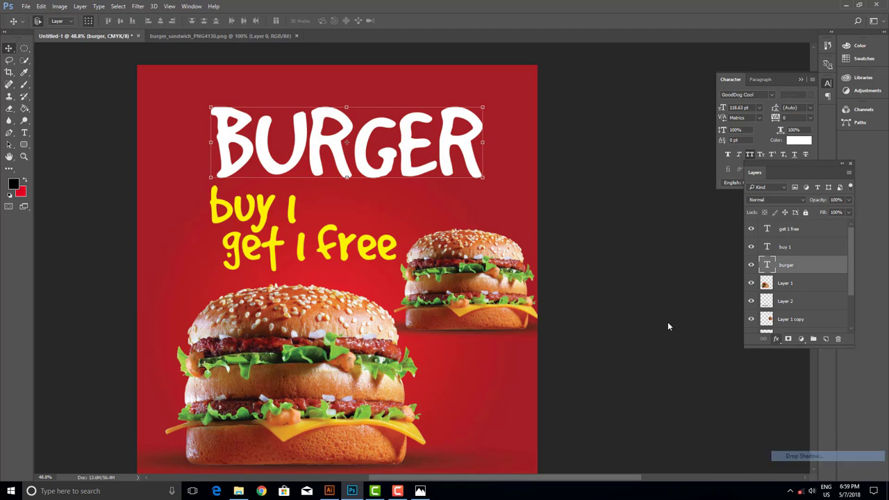
left_click_drag(262, 50, 488, 204)
mouse_move(473, 260)
left_mouse_down()
mouse_move(464, 257)
mouse_move(468, 276)
left_mouse_up()
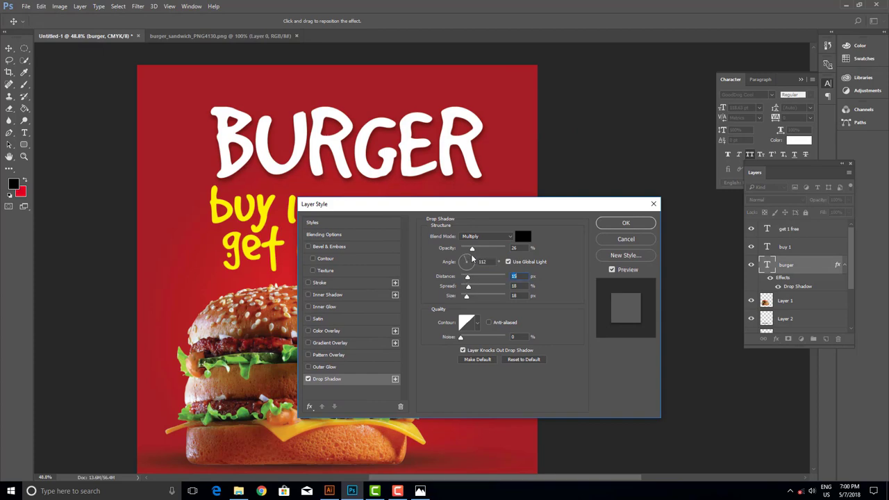
left_click(605, 224)
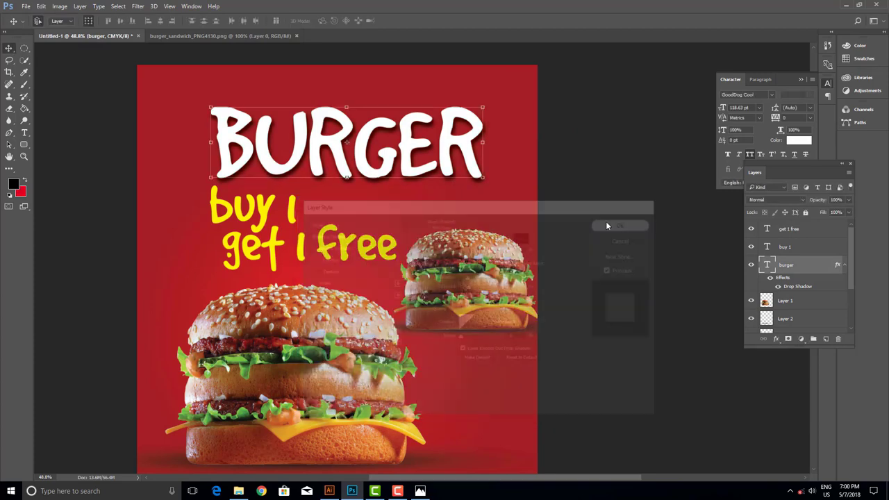
- Draw a thin horizontal bar below 'get 1 free' and fill it yellow
left_click_drag(361, 201, 405, 213)
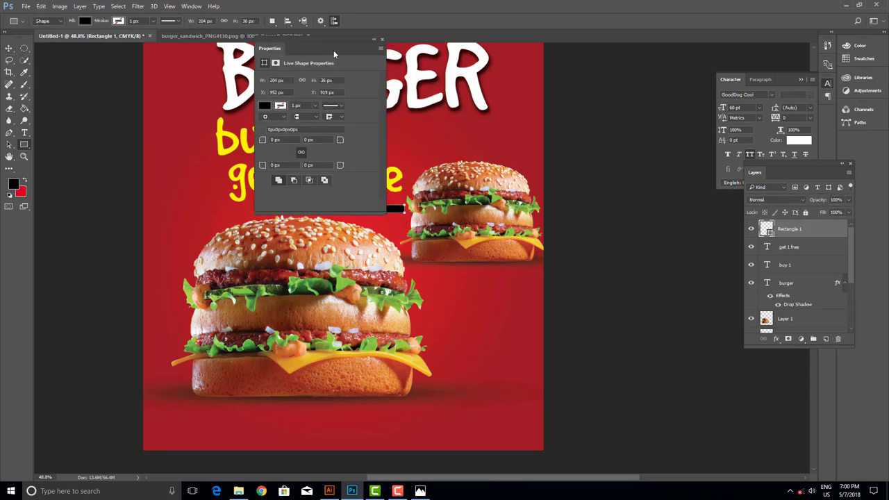
left_click(281, 109)
left_click(275, 164)
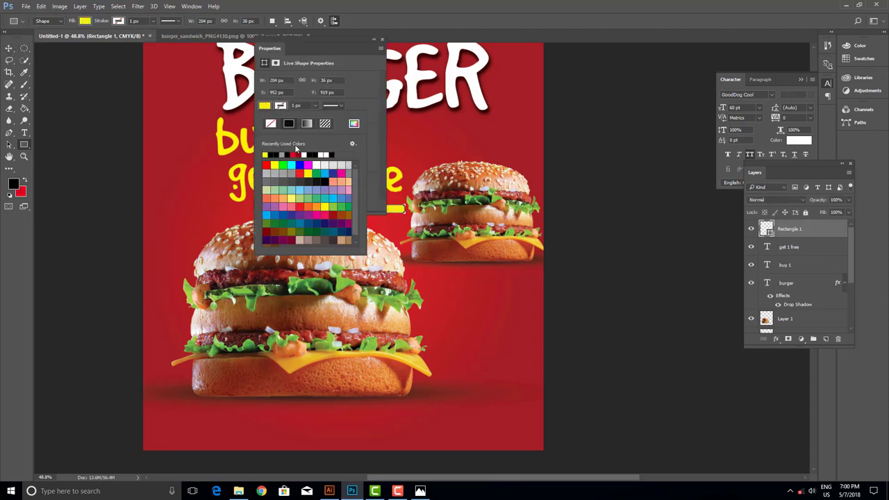
left_click(9, 49)
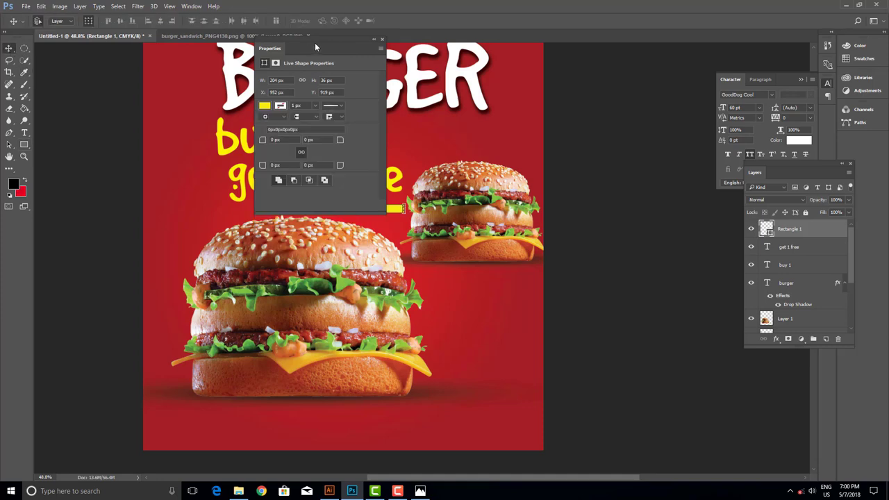
left_click(381, 40)
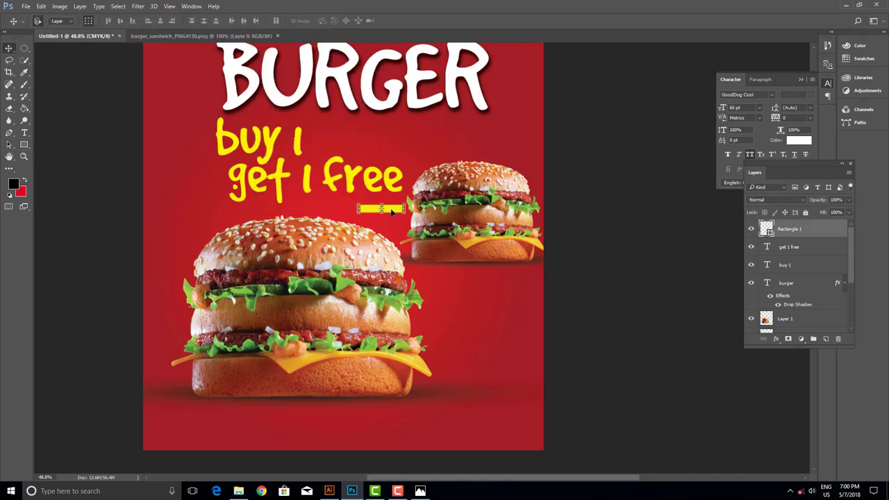
left_click(41, 6)
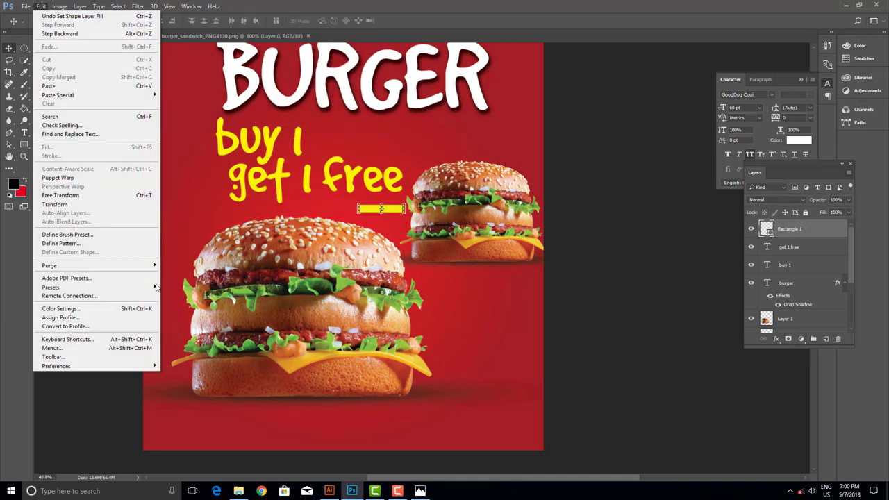
left_click(281, 219)
- Duplicate the yellow bar, rotate the copy 90° clockwise into a plus, and select both bars
key("ctrl+j")
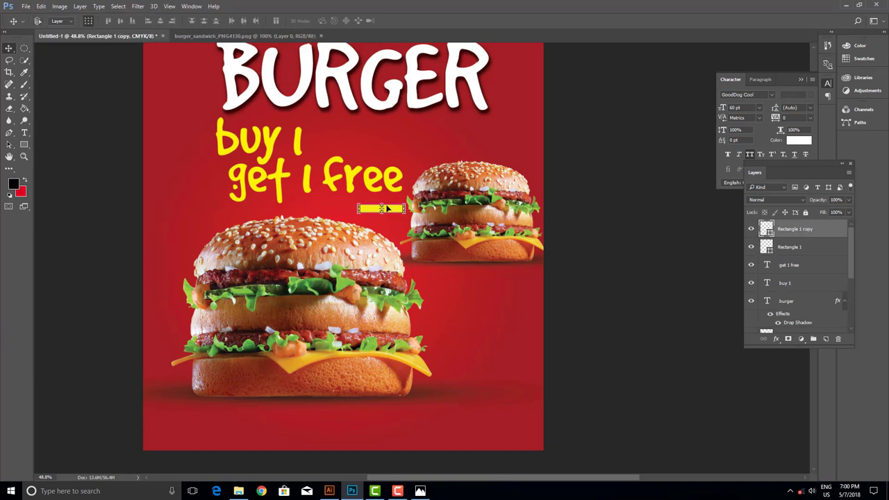
key("ctrl+t")
right_click(369, 209)
left_click(394, 333)
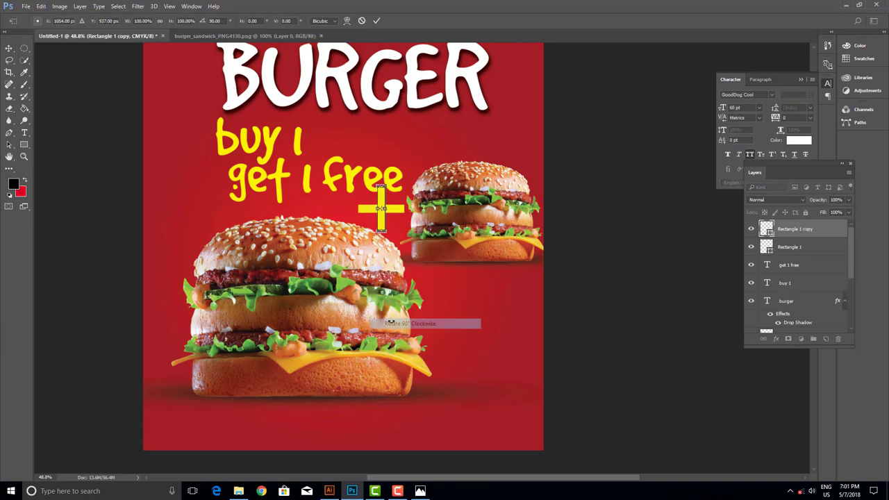
key("Return")
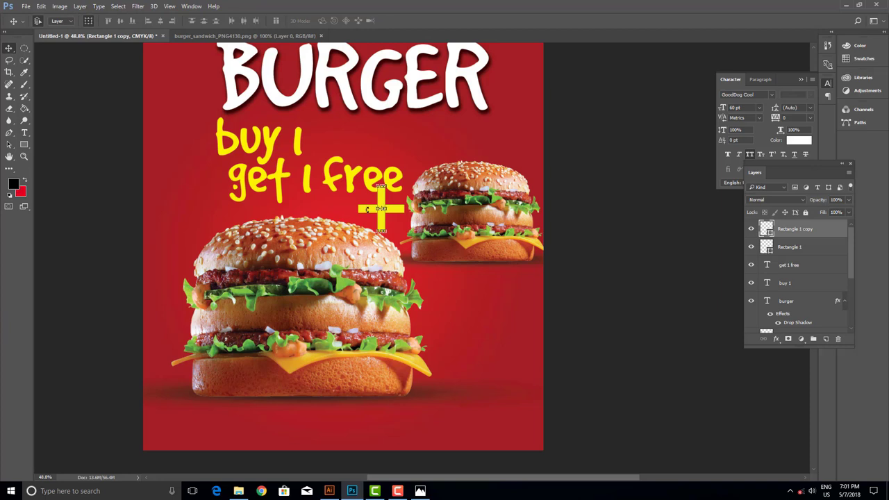
left_click(361, 210, "shift")
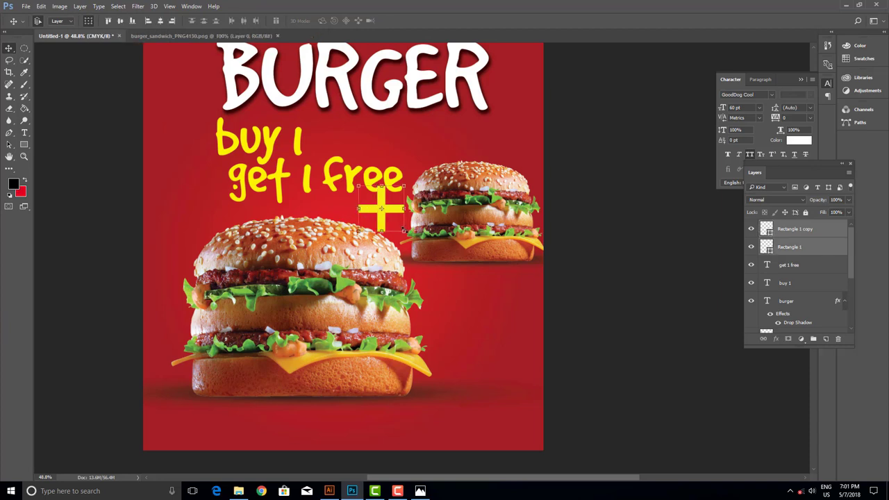
- Shrink the plus sign around its centre and move 'buy 1' above 'free'
left_click_drag(404, 231, 387, 227)
key("Return")
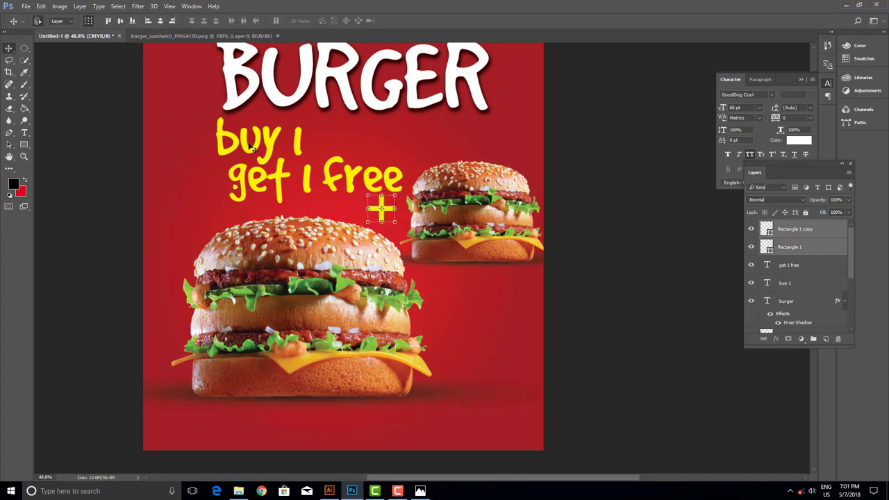
left_click_drag(276, 145, 424, 141)
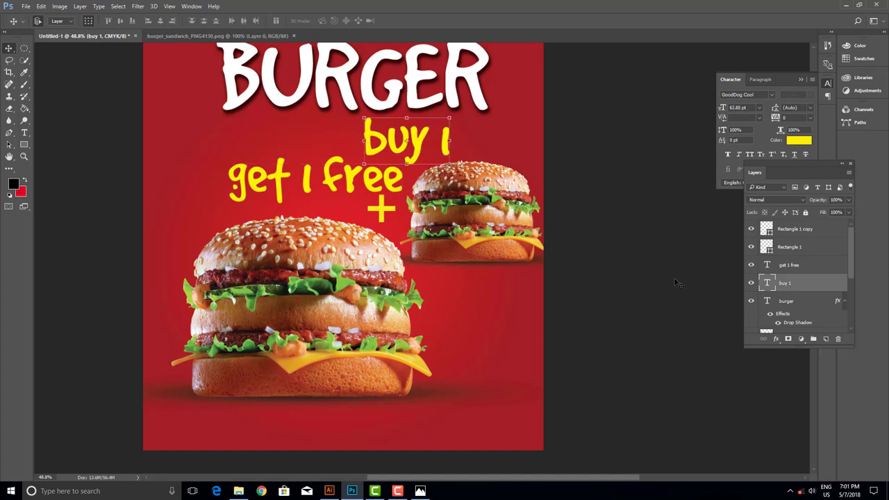
left_click_drag(572, 241, 586, 282)
mouse_move(470, 307)
left_mouse_down()
mouse_move(473, 181)
mouse_move(503, 346)
left_mouse_up()
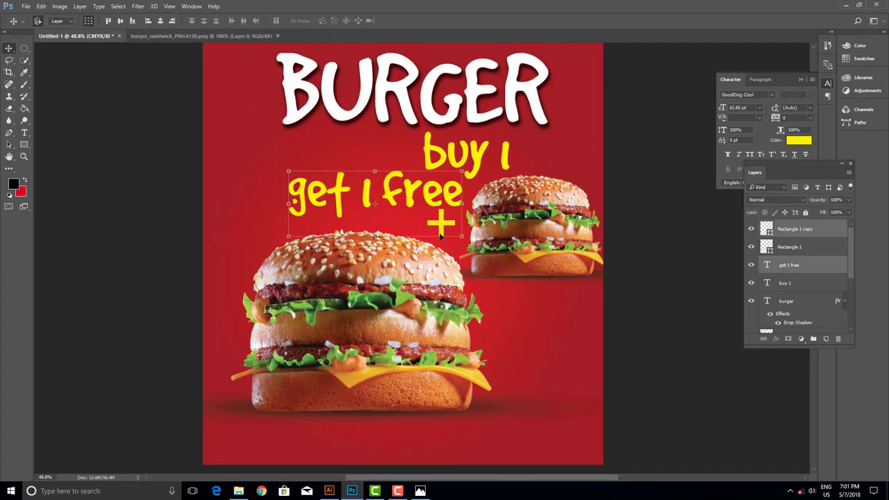
- Merge the two yellow bars into a single plus layer and shrink it slightly
left_click(789, 246)
left_click(773, 230, "shift")
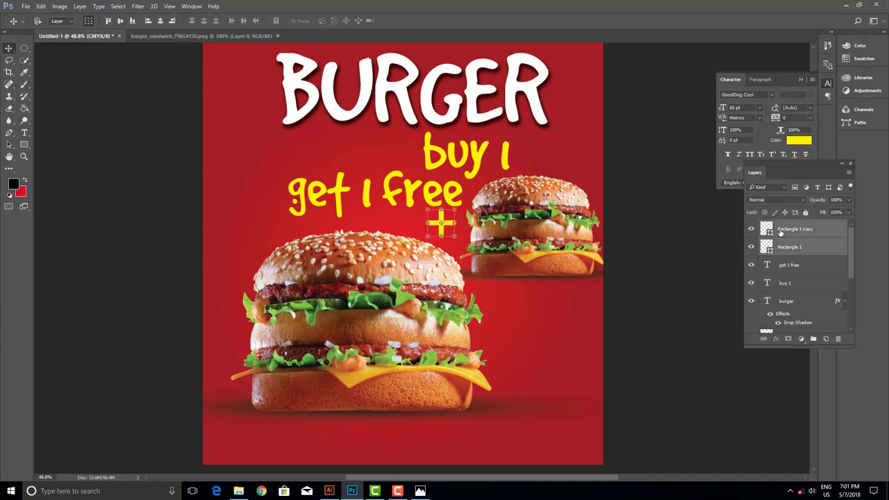
key("ctrl+e")
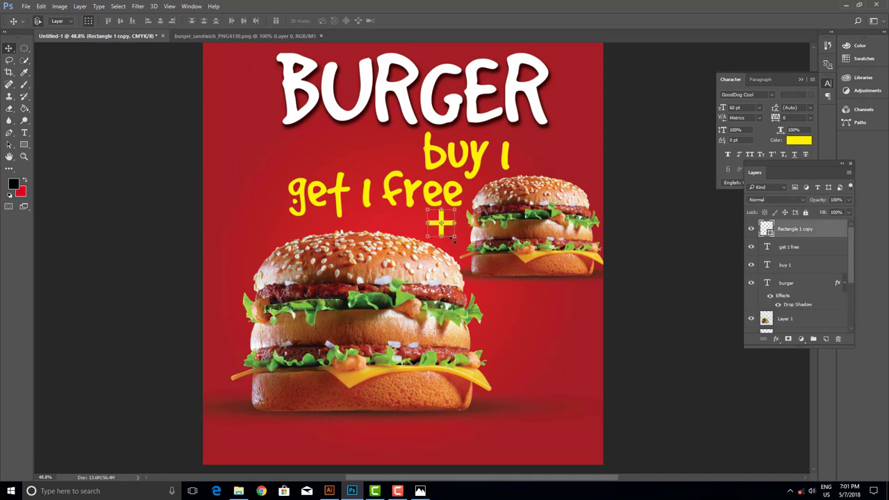
left_click_drag(454, 236, 452, 235)
- Reduce the BURGER headline to about 97.67 pt
mouse_move(432, 124)
left_mouse_down()
mouse_move(444, 224)
mouse_move(430, 184)
left_mouse_up()
left_click(460, 272)
left_click(442, 199)
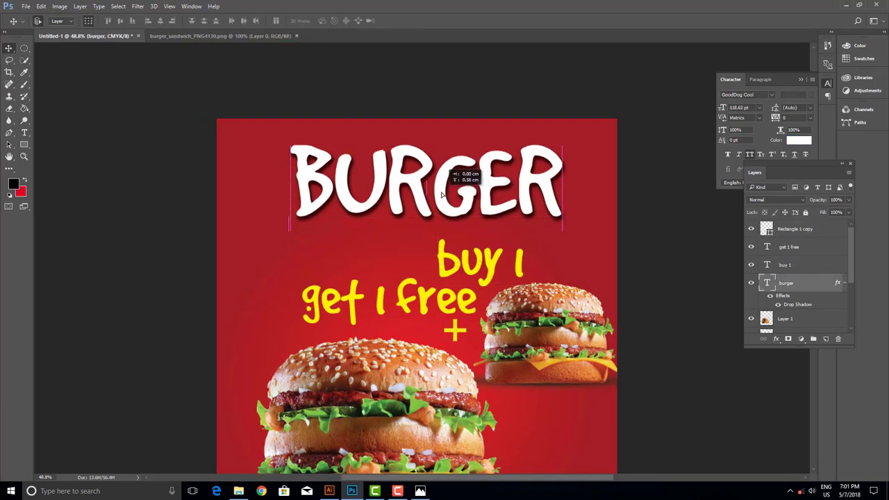
key("ctrl+t")
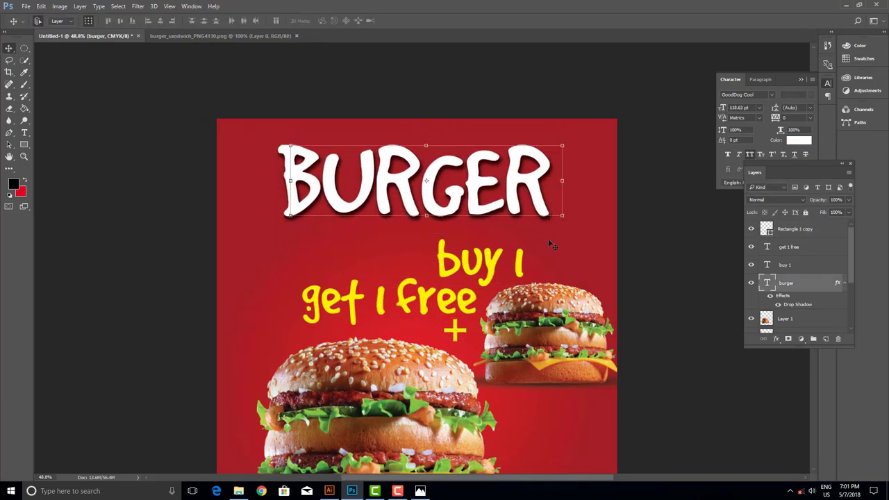
left_click_drag(559, 227, 538, 210)
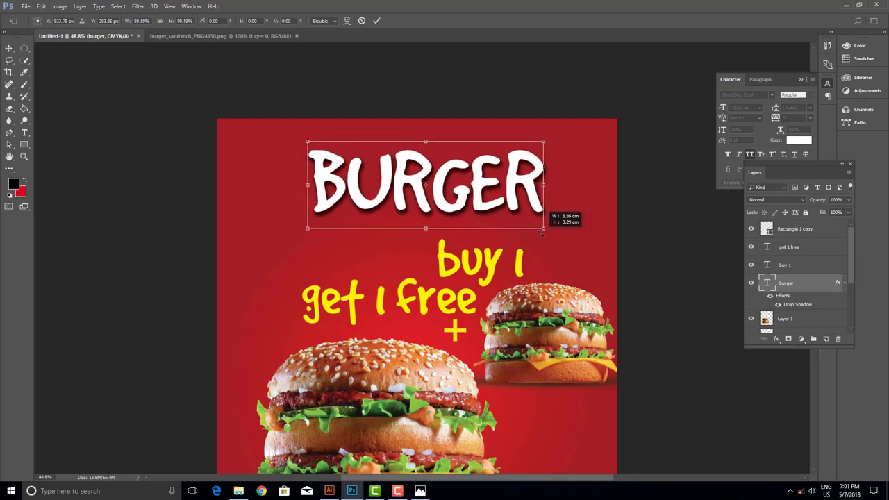
key("Return")
left_click(448, 269)
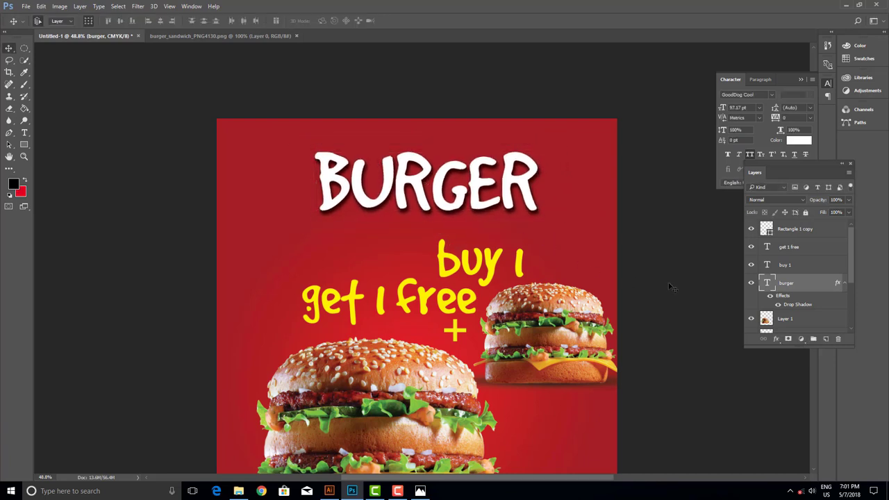
- Move 'buy 1', 'get 1 free' and the plus up so they stack closer together
left_click_drag(458, 274, 458, 260)
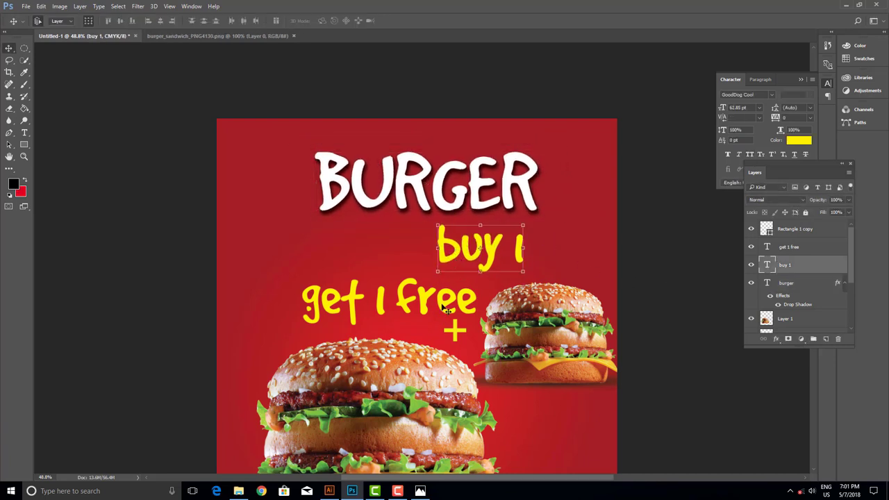
left_click_drag(445, 304, 445, 291)
left_click_drag(456, 331, 456, 320)
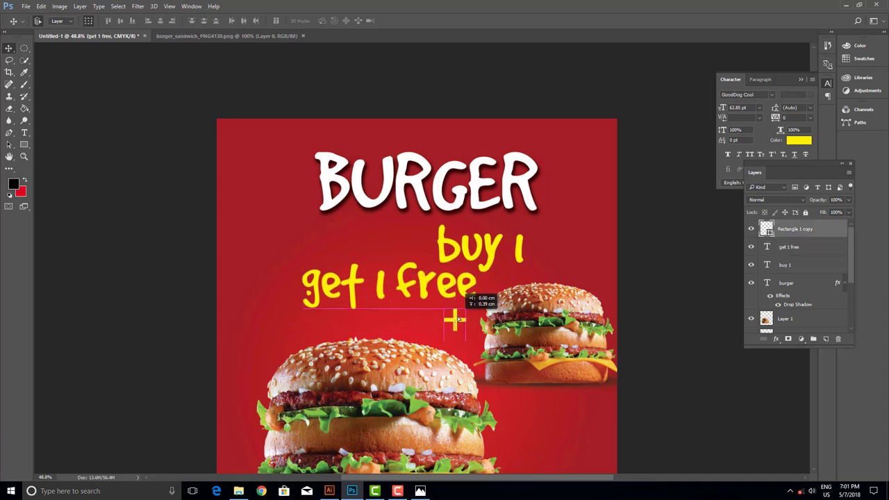
key("ctrl+t")
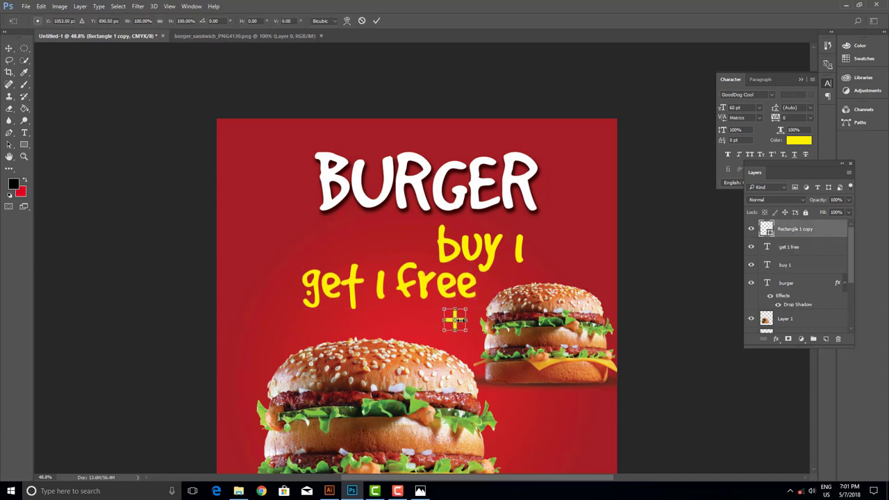
key("Return")
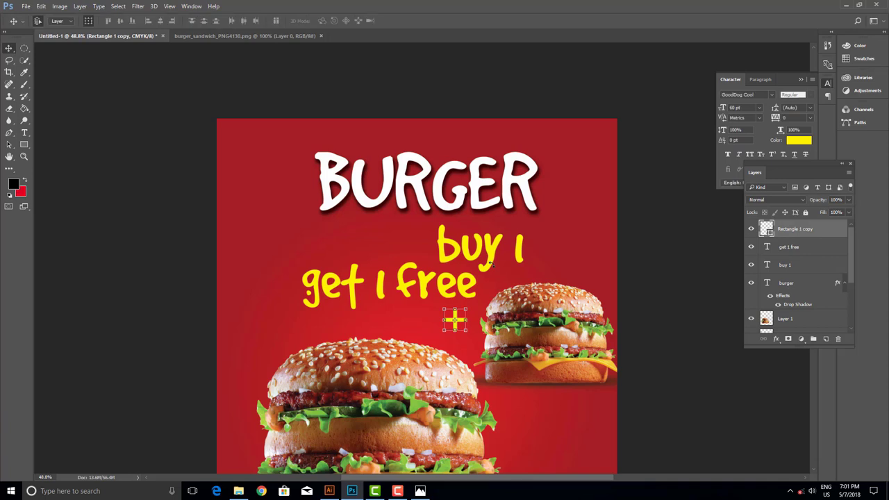
left_click_drag(541, 268, 547, 230)
left_click(731, 308)
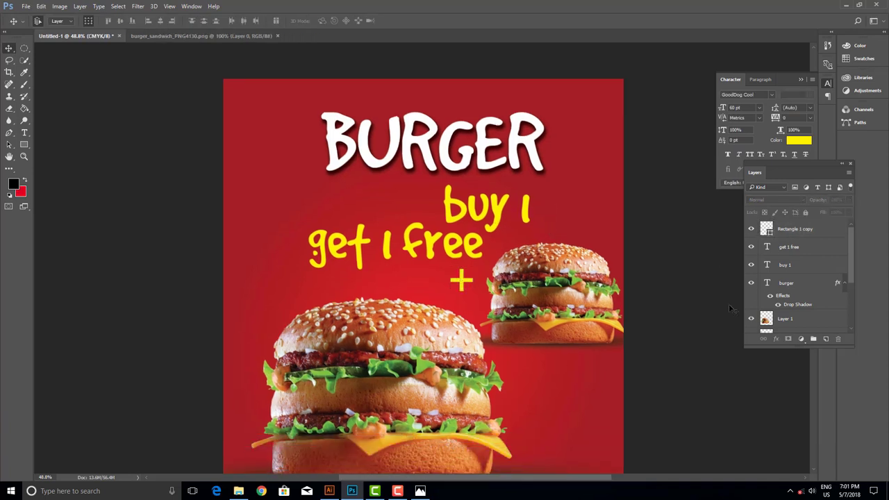
- Add a new layer and draw a rectangle just inside the poster edges
left_click(826, 339)
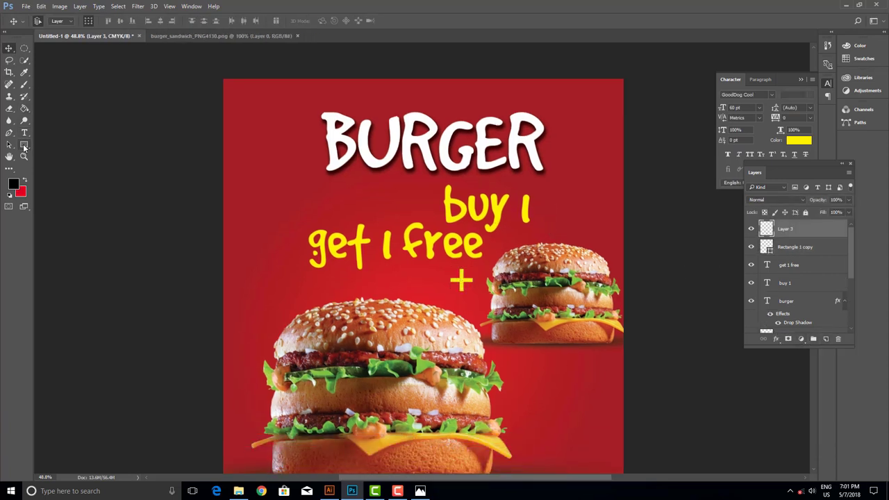
left_click(24, 147)
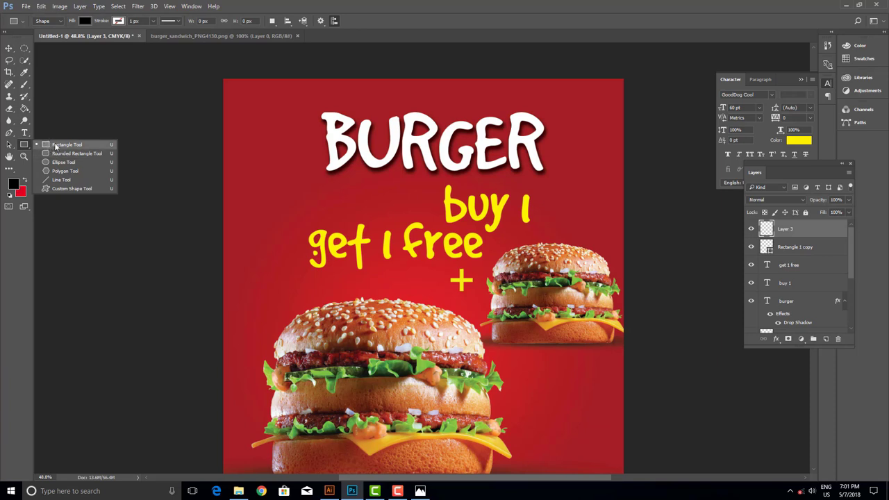
left_click(55, 146)
left_click_drag(241, 93, 606, 428)
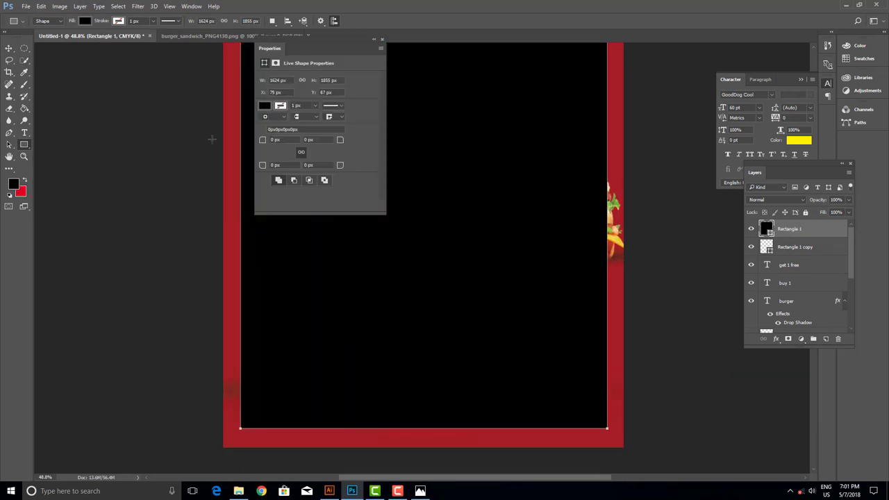
left_click(9, 48)
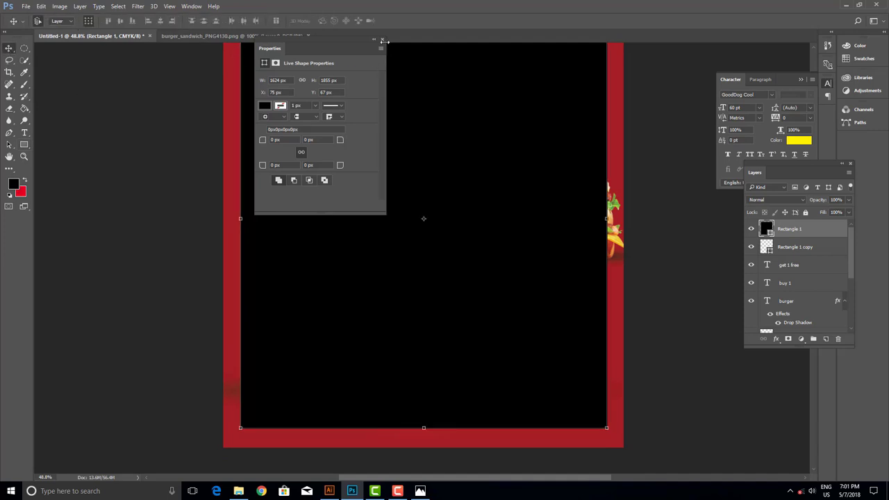
left_click(382, 39)
- Set the rectangle to no fill with a coloured 7 px outline
key("u")
left_click(84, 21)
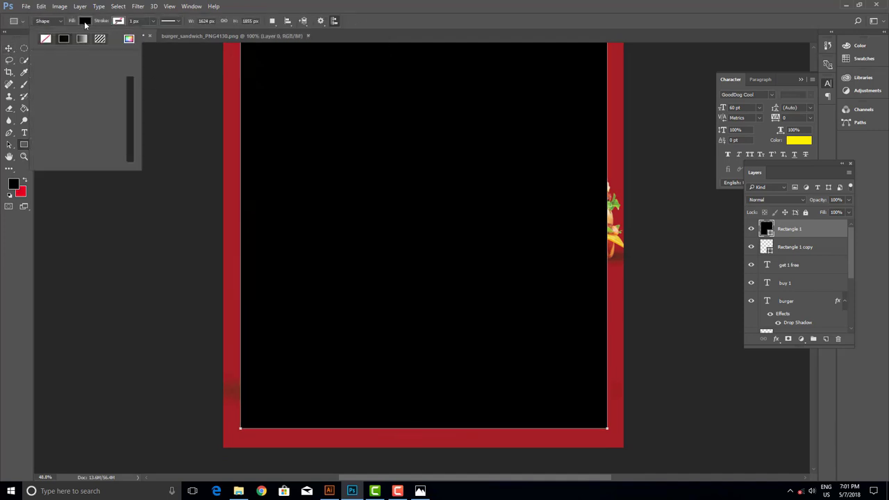
left_click(45, 38)
left_click(121, 21)
left_click(121, 21)
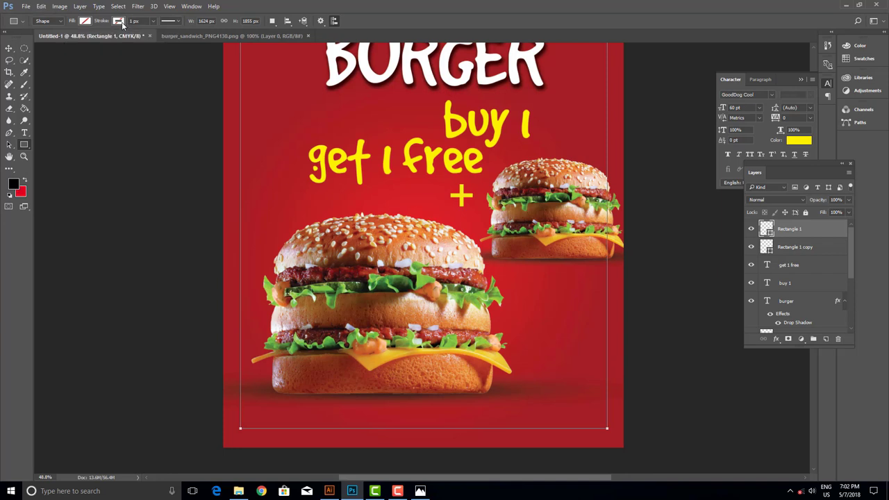
left_click(116, 22)
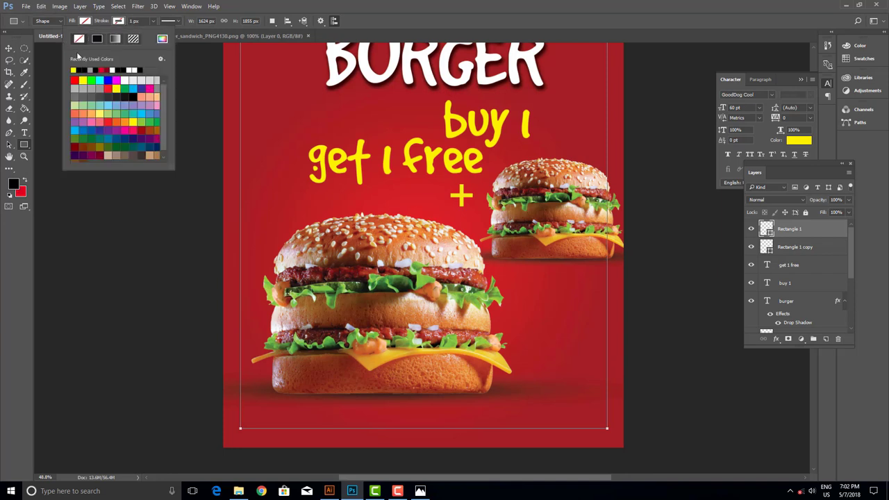
left_click(116, 67)
left_click(138, 21)
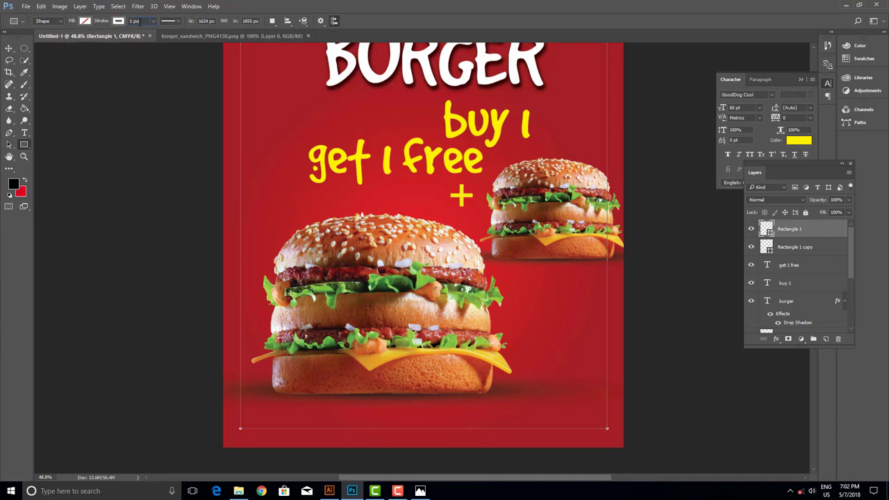
type("9")
left_click(9, 49)
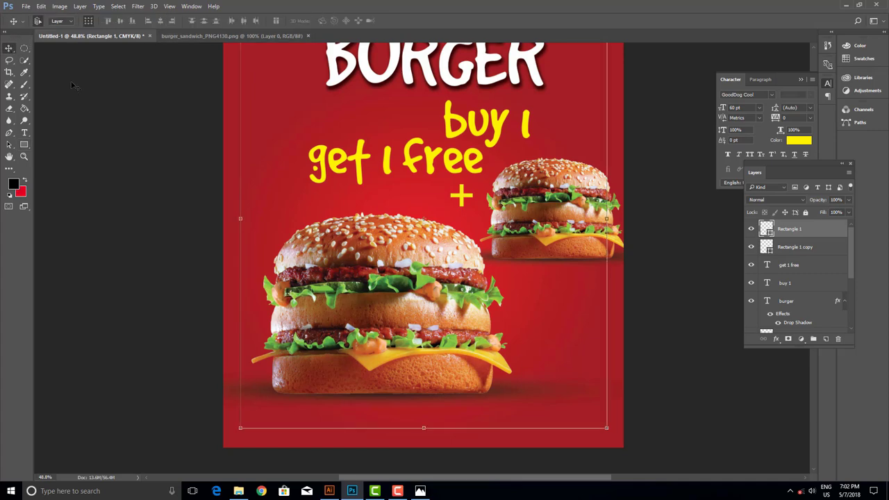
left_click(775, 339)
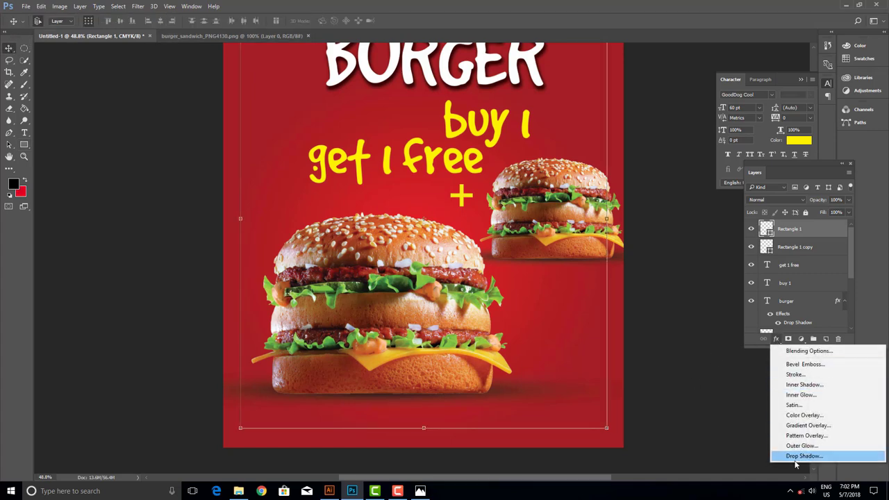
- Give the frame a white Stroke effect centered on its edge and lower its opacity to 59%
left_click(795, 374)
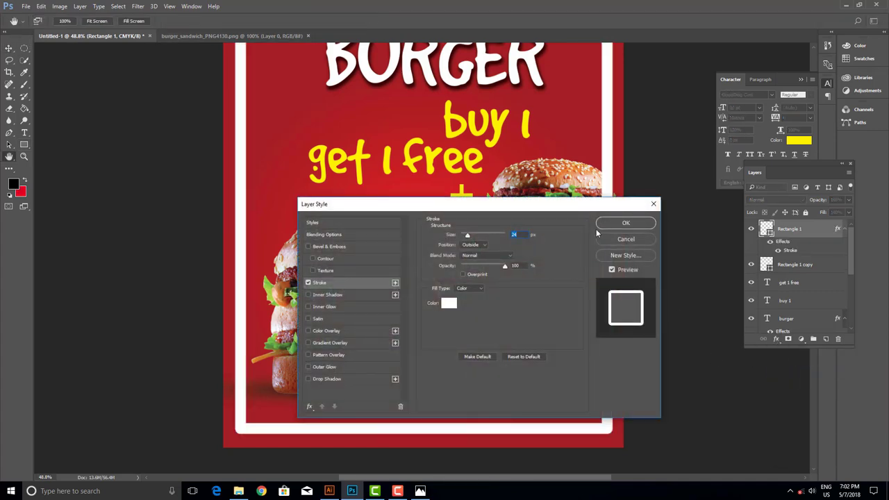
type("15")
left_click(472, 244)
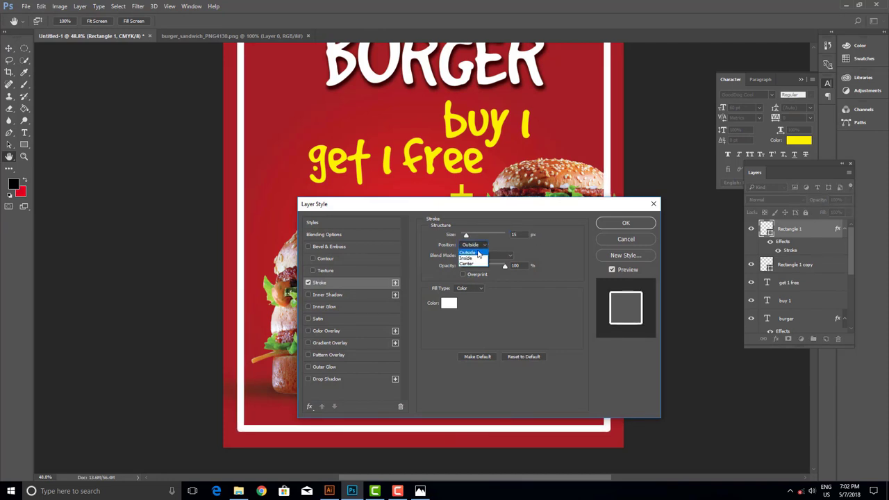
left_click(467, 263)
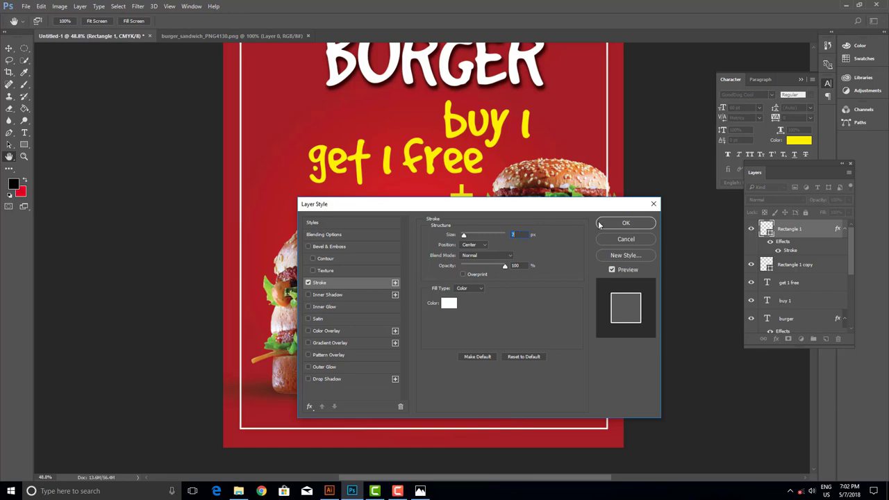
left_click(625, 223)
left_click(849, 200)
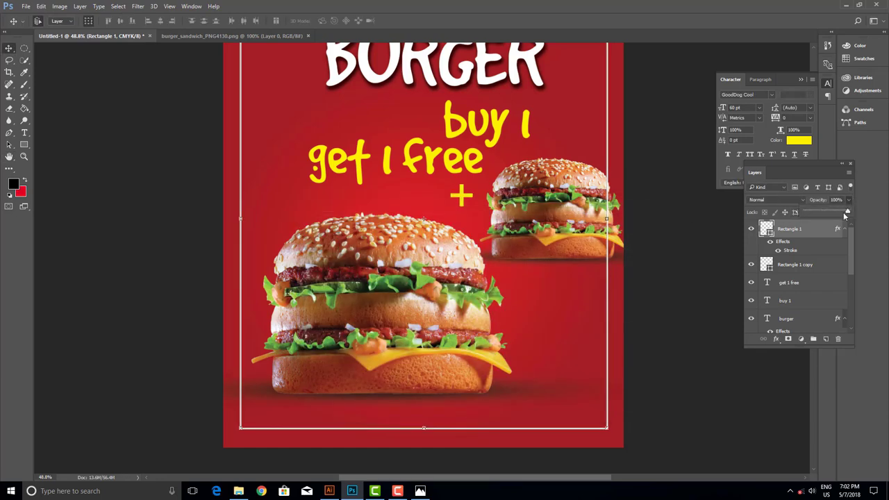
left_click_drag(834, 215, 830, 212)
left_click(717, 261)
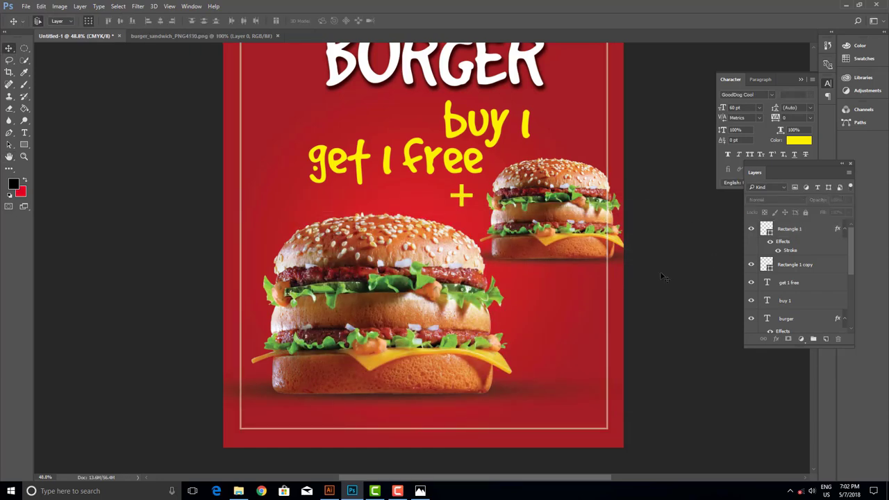
key("ctrl+0")
- Scale the large burger image to about 94% and move it up slightly
left_click(441, 369)
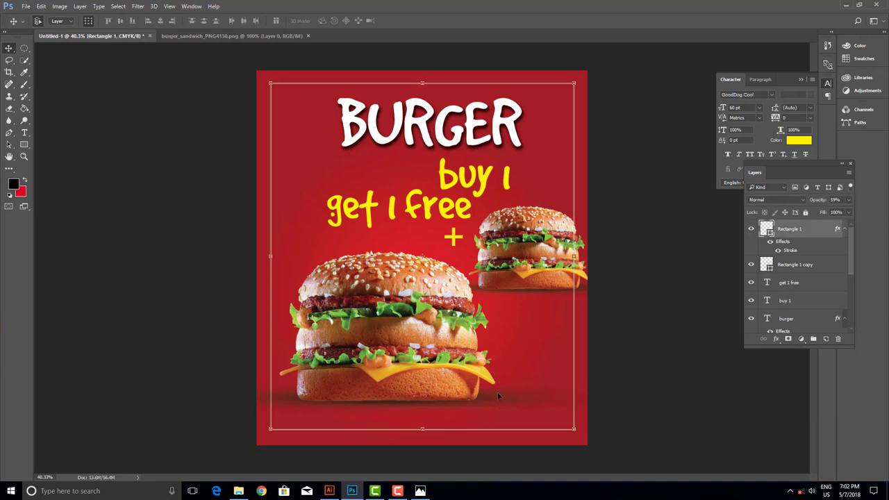
left_click(439, 328)
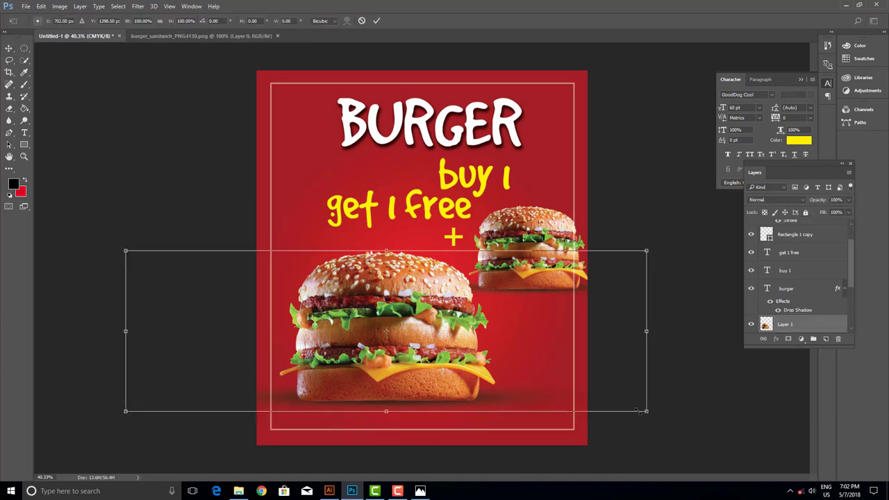
left_click_drag(640, 414, 625, 410)
left_click_drag(347, 325, 347, 316)
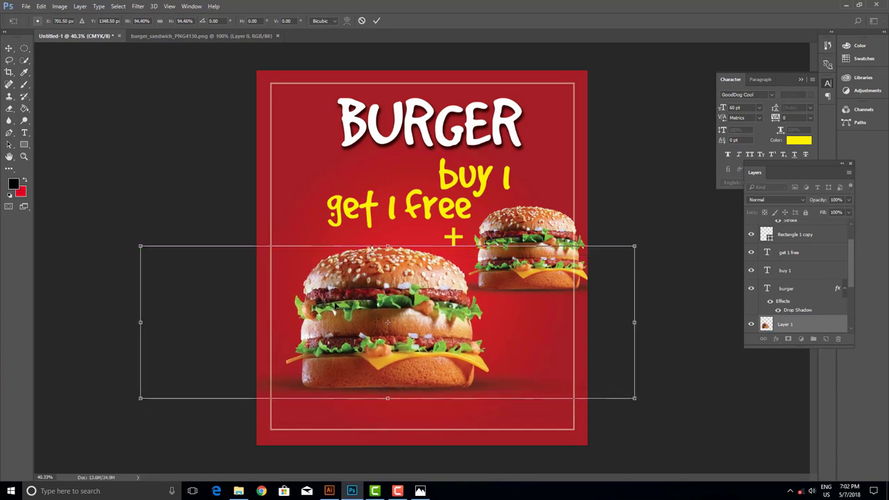
key("Return")
left_click(97, 84)
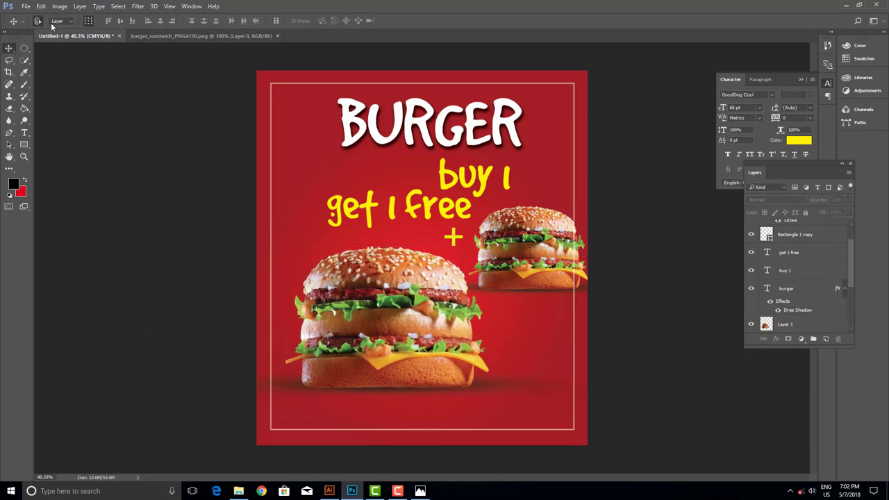
- Bring the logo from logo sor.psd onto the poster and shrink it into the bottom-right corner
left_click(28, 8)
mouse_move(43, 61)
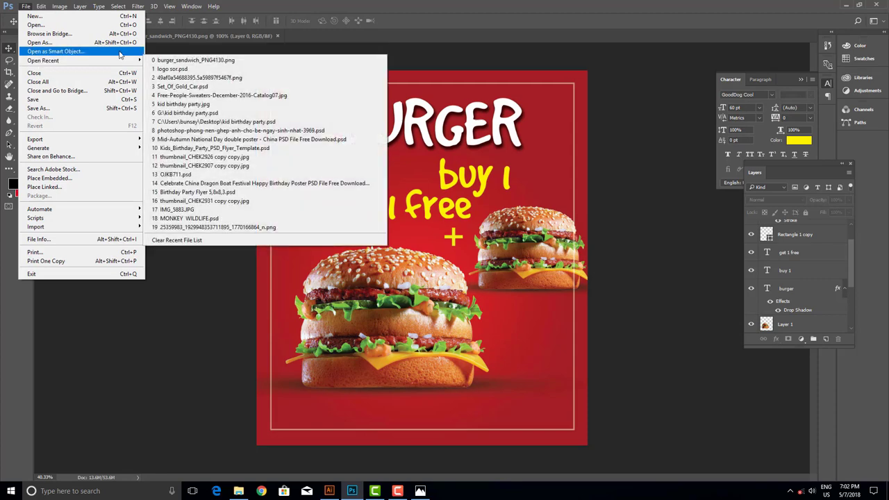
left_click(161, 70)
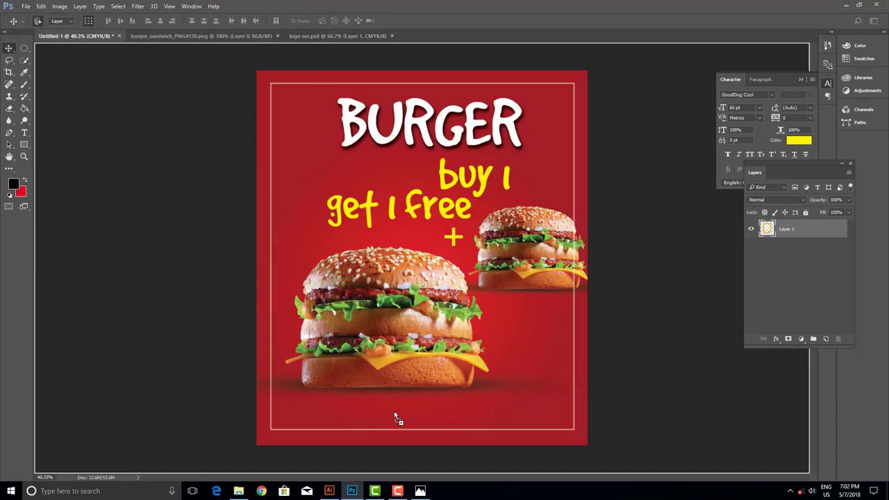
left_click_drag(115, 37, 416, 432)
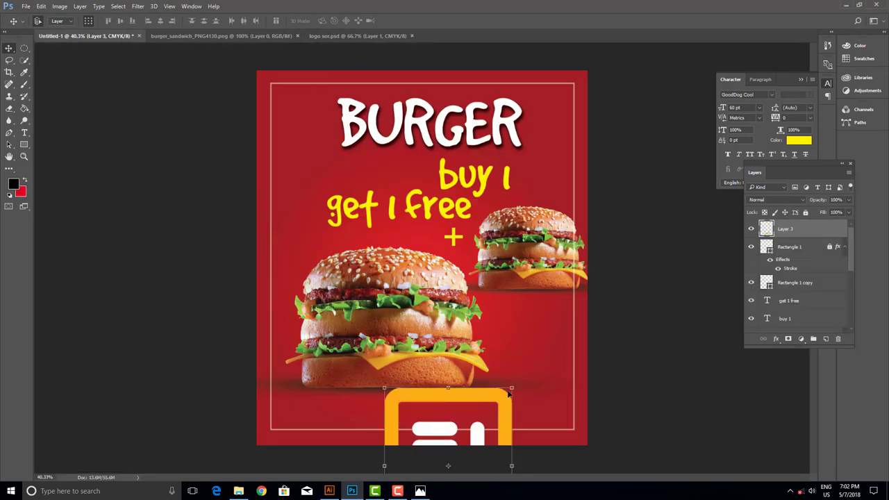
left_click_drag(510, 389, 551, 378)
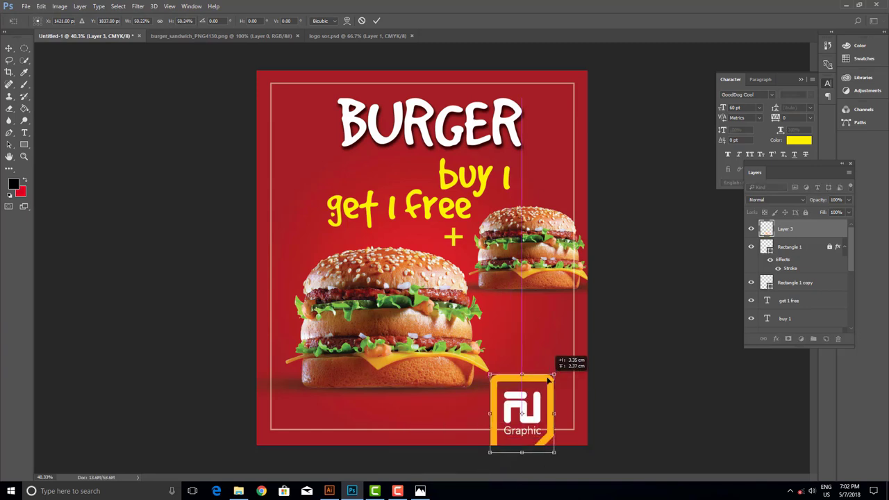
left_click_drag(550, 378, 559, 381)
key("Return")
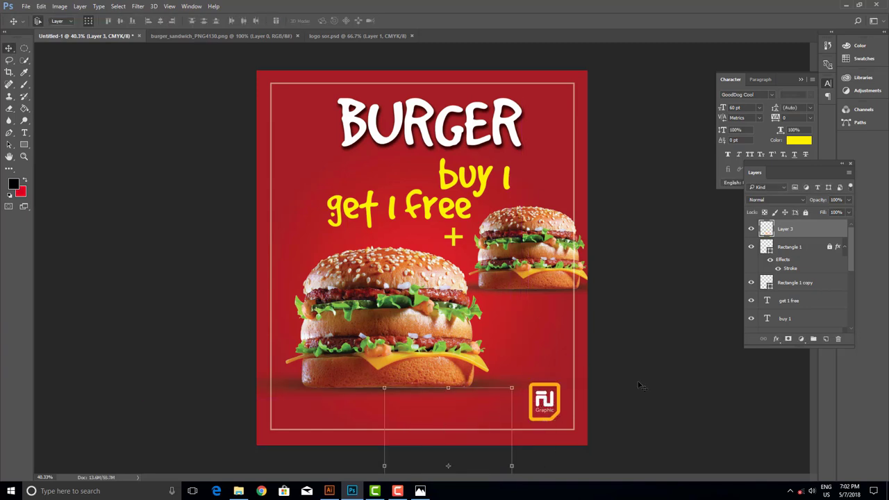
left_click(639, 385)
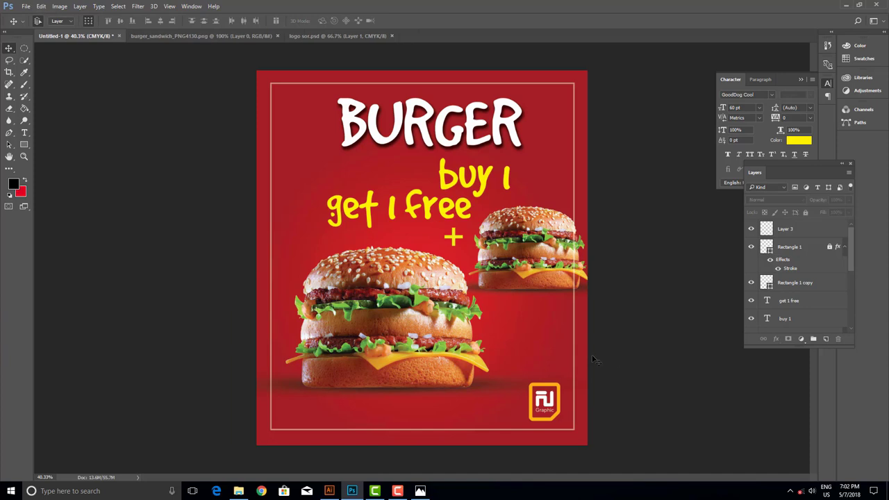
- Move the small burger and its shadow further left
scroll(798, 298, "down", 5)
left_click(790, 287)
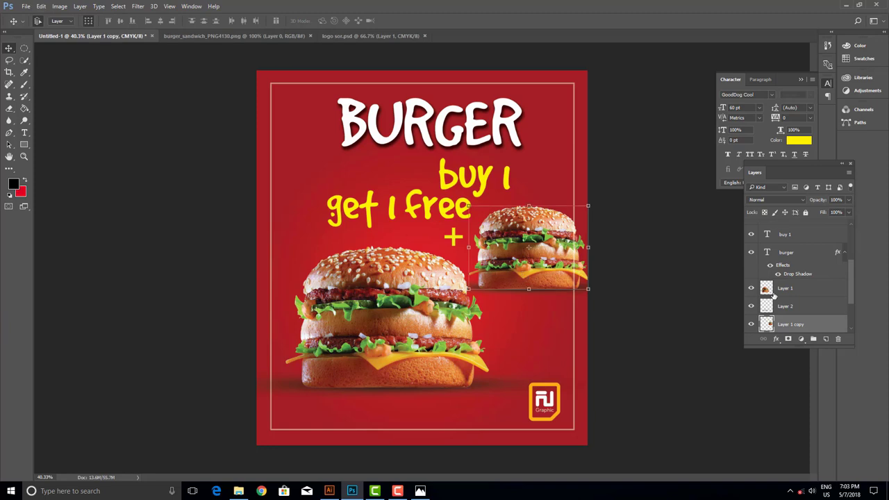
left_click(791, 307, "ctrl")
left_click_drag(542, 277, 525, 275)
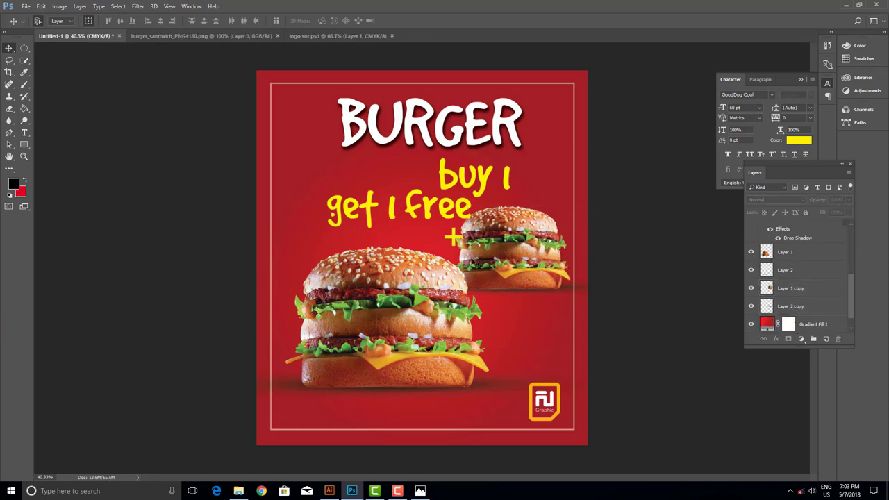
- Shift 'buy 1' and 'get 1 free' left and place the + right after 'get 1 free'
left_click(395, 221)
left_click(488, 181, "shift")
left_click_drag(488, 181, 441, 181)
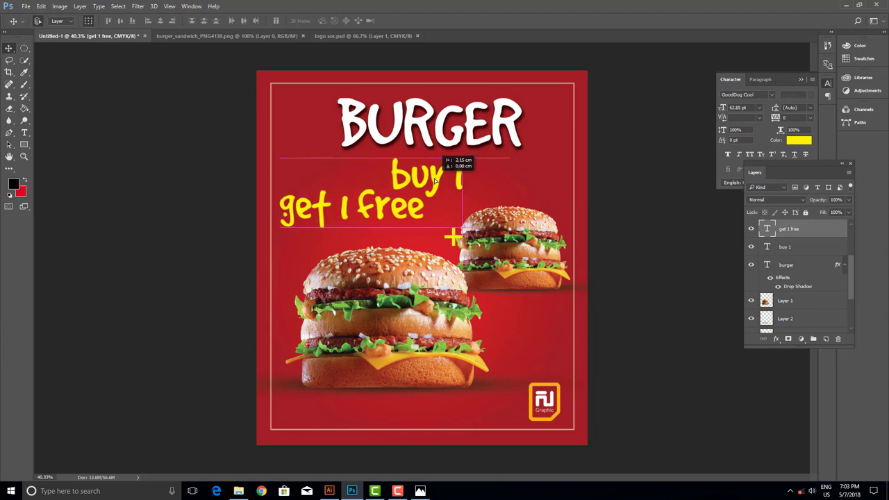
left_click(451, 238)
left_click_drag(451, 237, 440, 212)
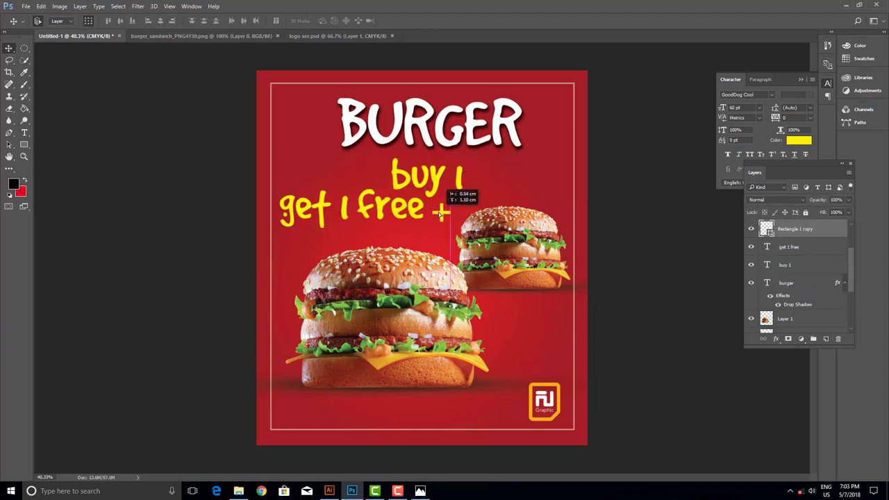
left_click(440, 229)
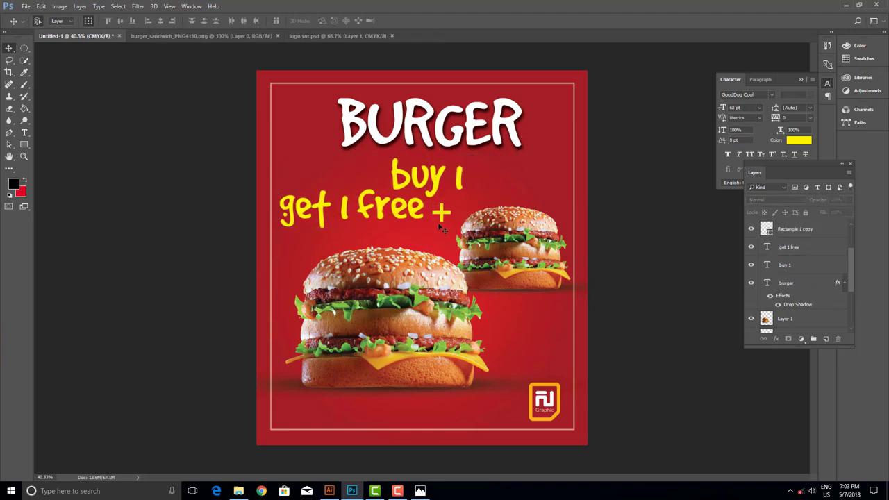
left_click_drag(441, 217, 441, 244)
left_click(627, 246)
left_click_drag(413, 215, 420, 232)
- Enlarge the 'buy 1' text to about 142%
left_click(451, 195)
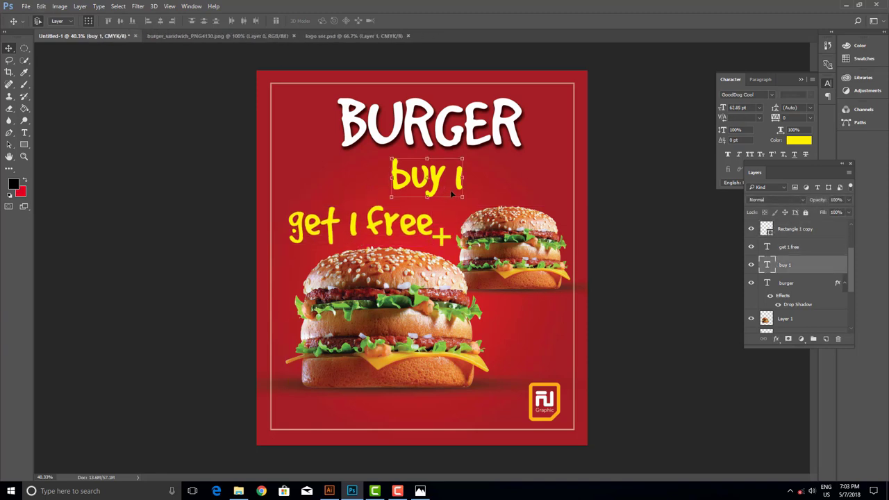
mouse_move(462, 198)
left_mouse_down()
mouse_move(477, 205)
mouse_move(447, 202)
mouse_move(449, 213)
left_mouse_up()
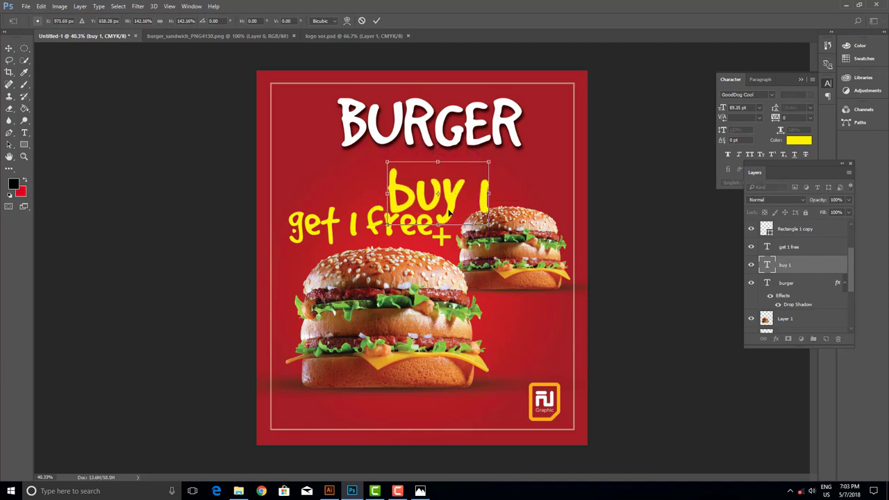
key("Return")
left_click(460, 422)
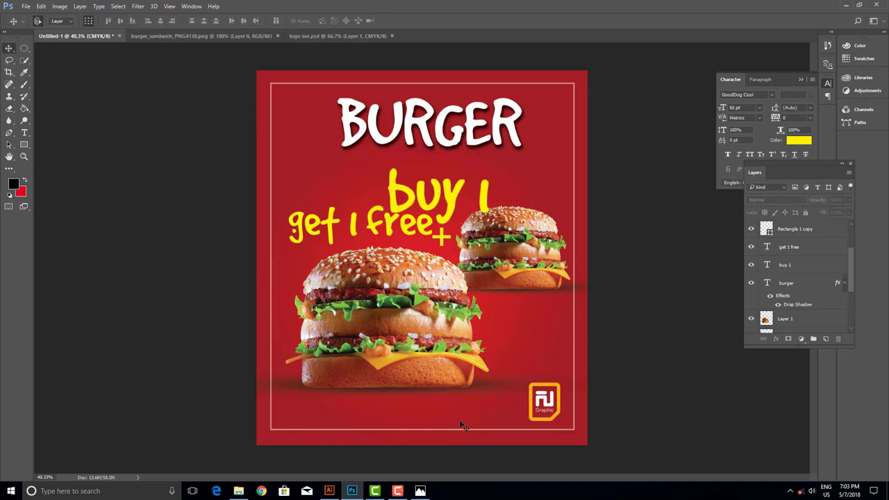
left_click(407, 340)
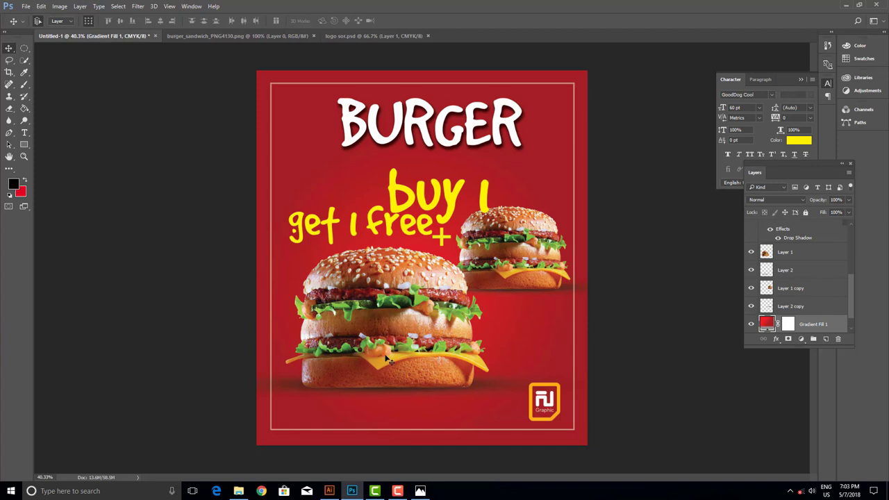
- Scale the big burger and its shadow up to about 105%
left_click(512, 385, "shift")
key("shift+Down")
key("shift+Down")
key("shift+Down")
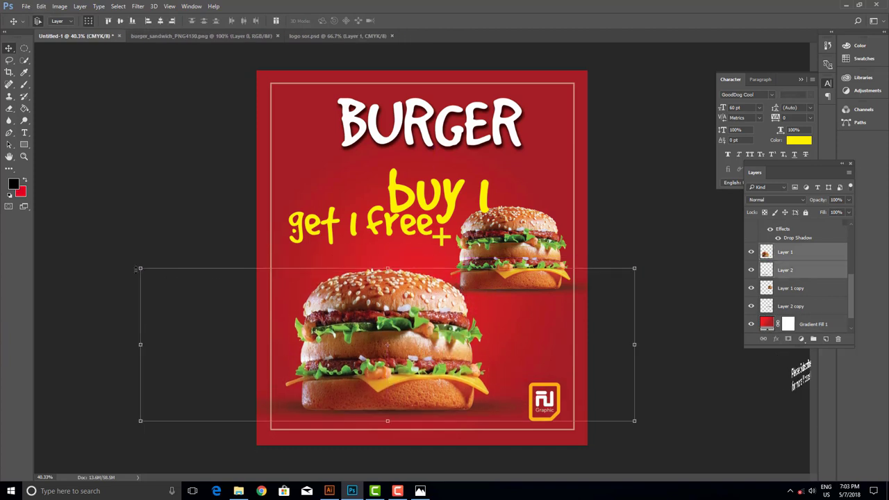
left_click_drag(140, 268, 124, 263)
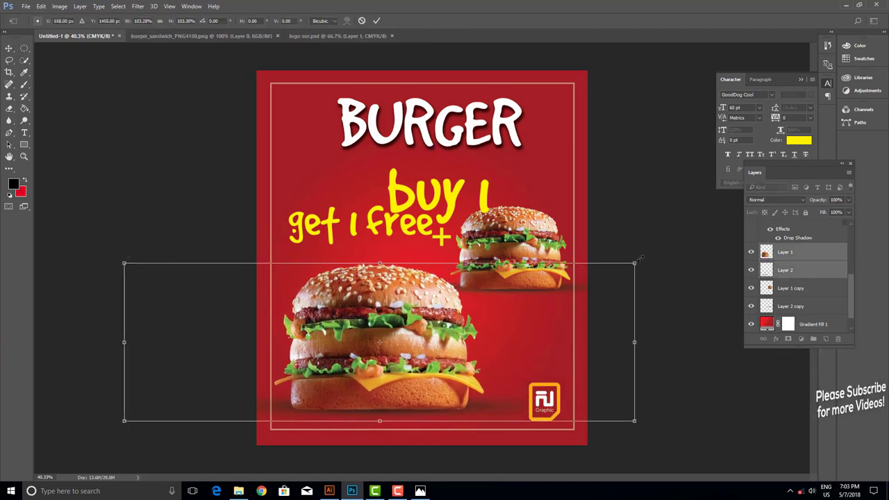
left_click_drag(634, 262, 638, 261)
left_click_drag(127, 259, 122, 258)
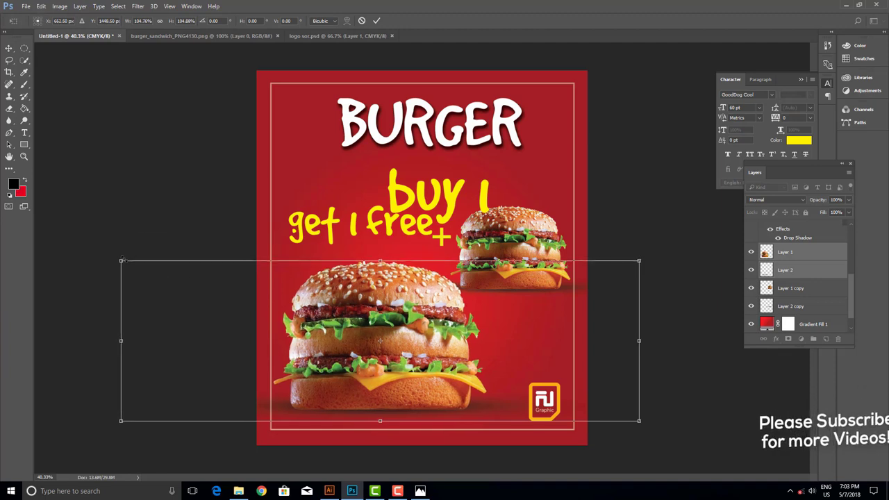
key("Return")
- Move the BURGER headline down slightly and enlarge it to about 121%
left_click(367, 118)
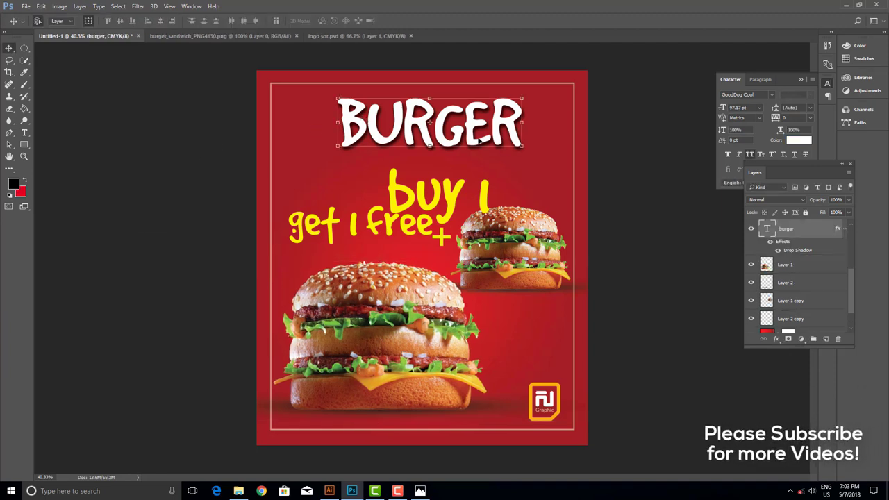
mouse_move(479, 139)
left_mouse_down()
mouse_move(480, 150)
mouse_move(532, 176)
left_mouse_up()
key("ctrl+t")
key("Escape")
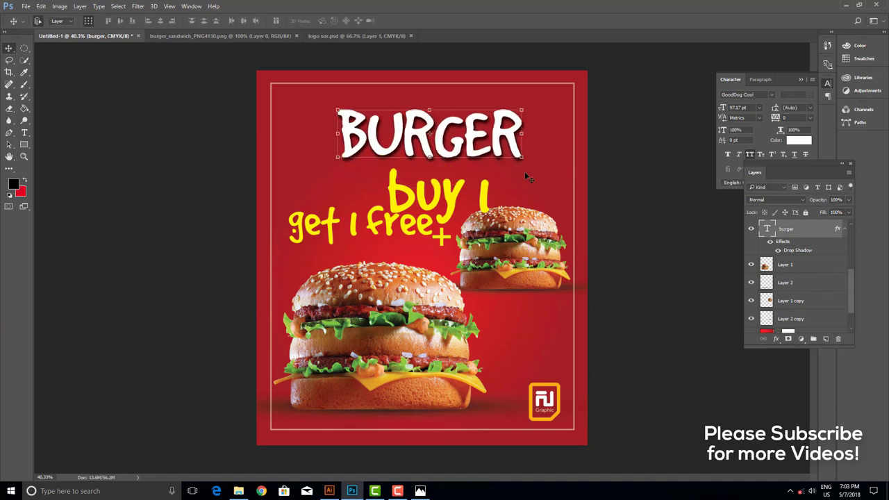
key("ctrl+t")
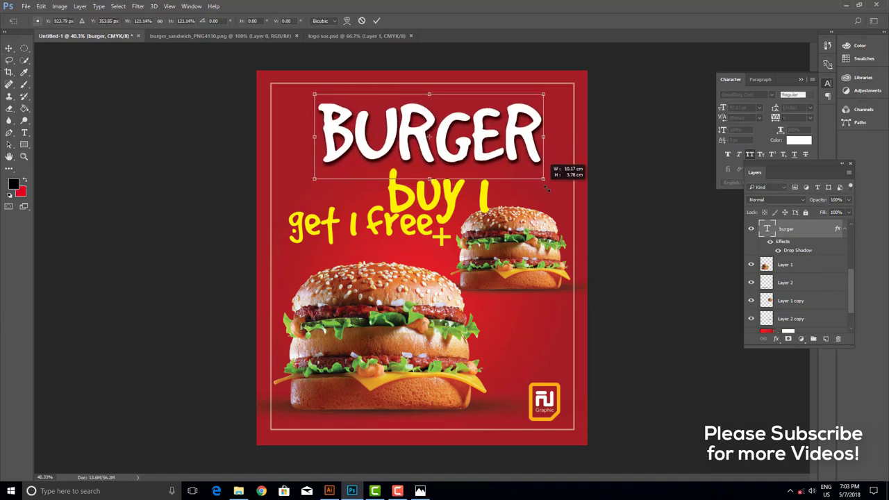
left_click_drag(526, 173, 555, 167)
key("Return")
left_click(61, 65)
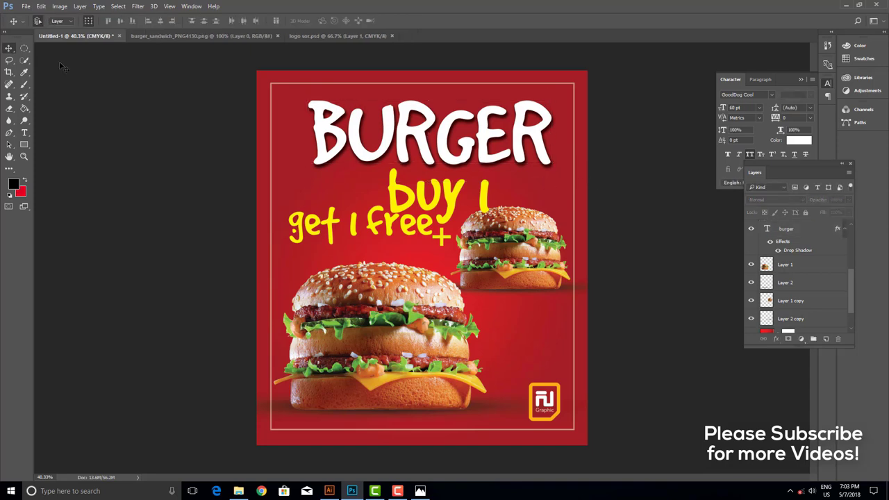
- Save the poster in Photoshop (PSD) format as 'buy 1 get 1 free.psd'
left_click(26, 7)
left_click(34, 112)
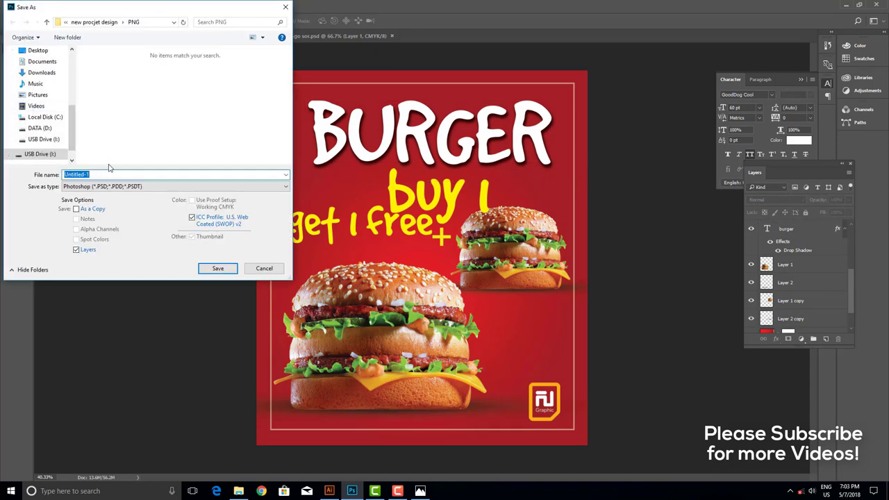
type("buy 1 ")
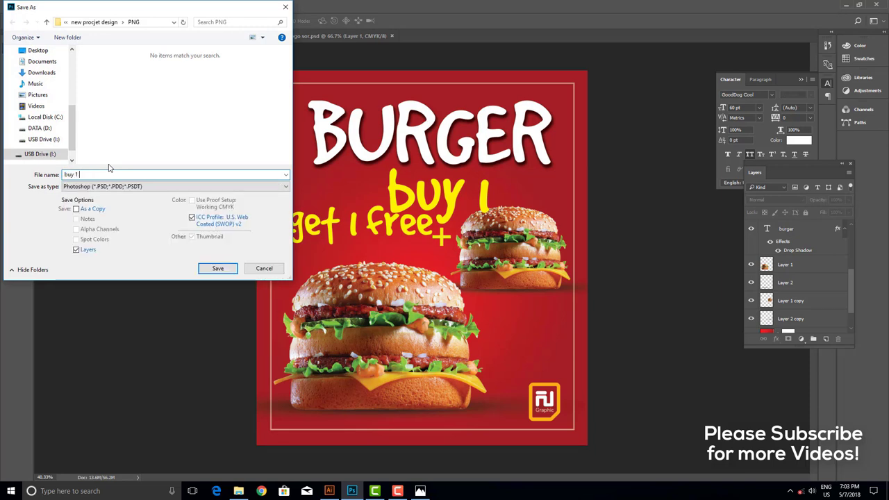
type("get 1 f")
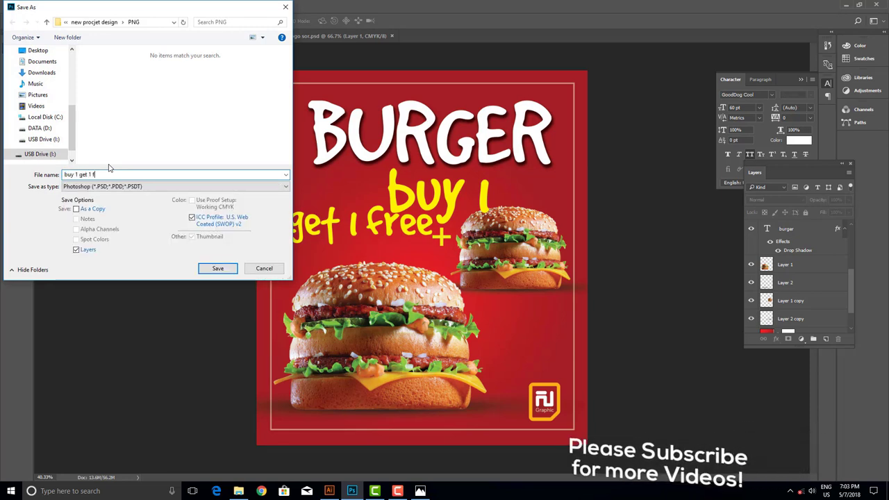
type("ree")
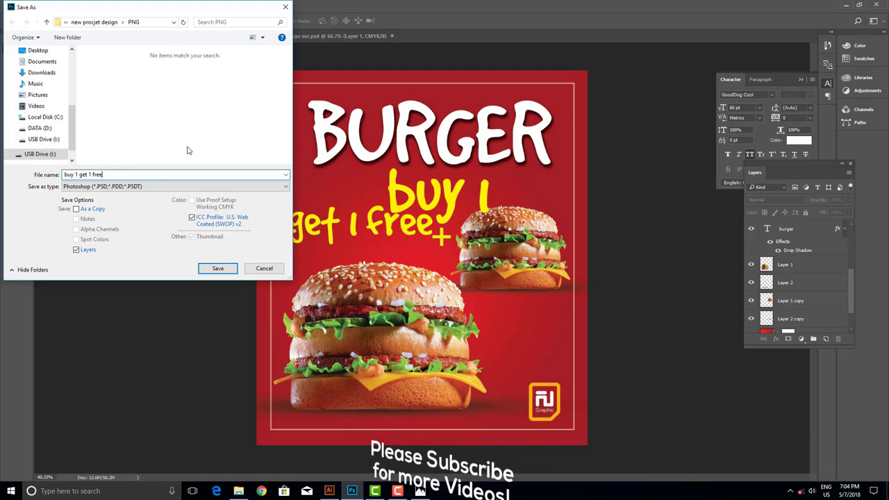
left_click(218, 268)
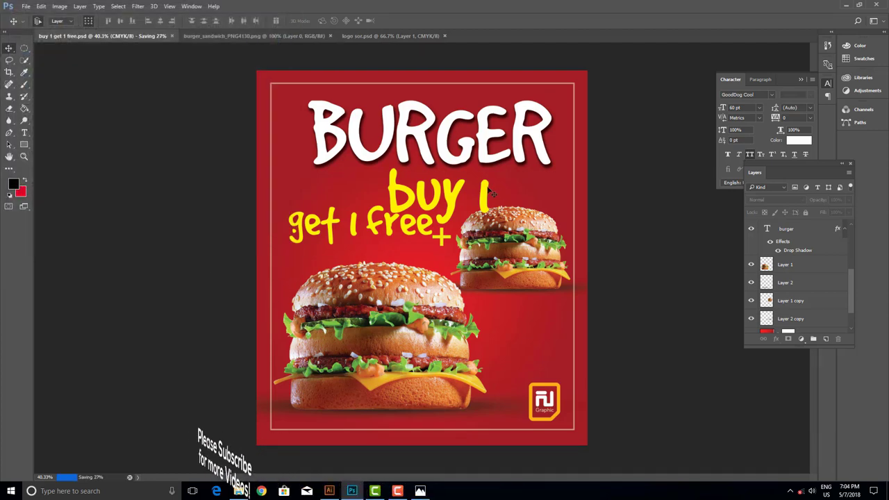